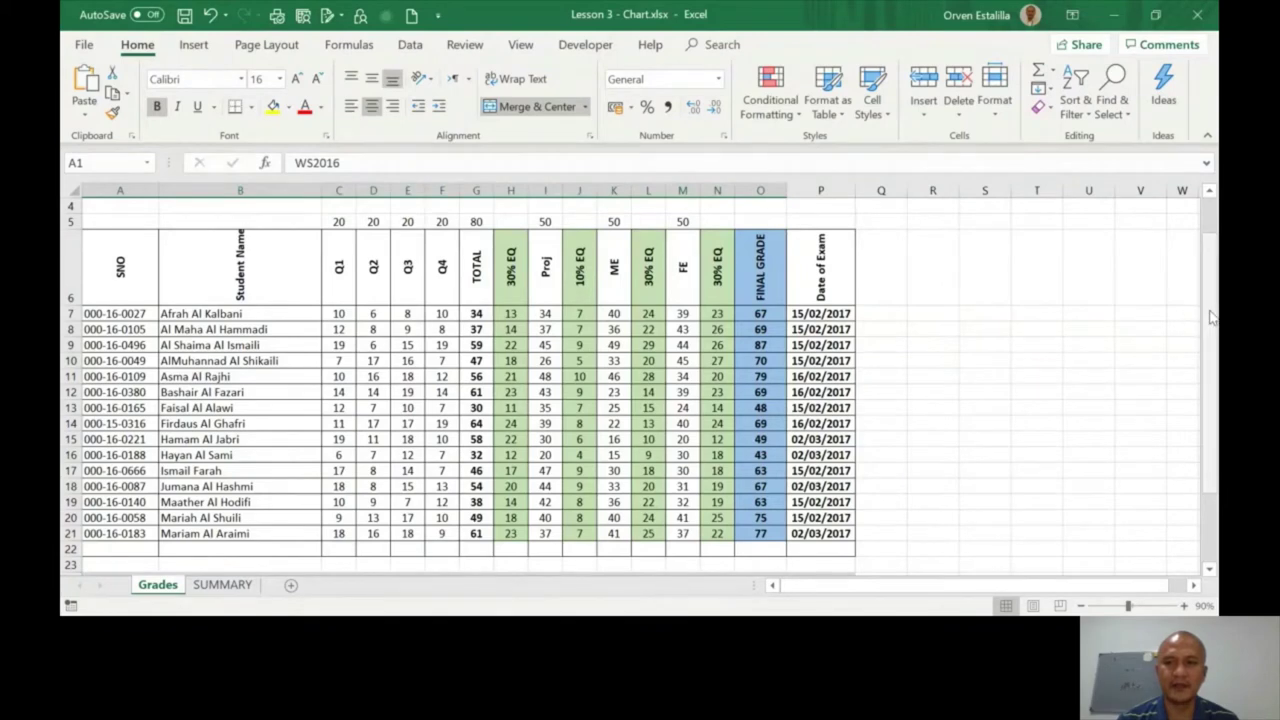
Step: Zoom the Grades sheet to 110% and scroll to the score table
drag(1212, 315, 1212, 383)
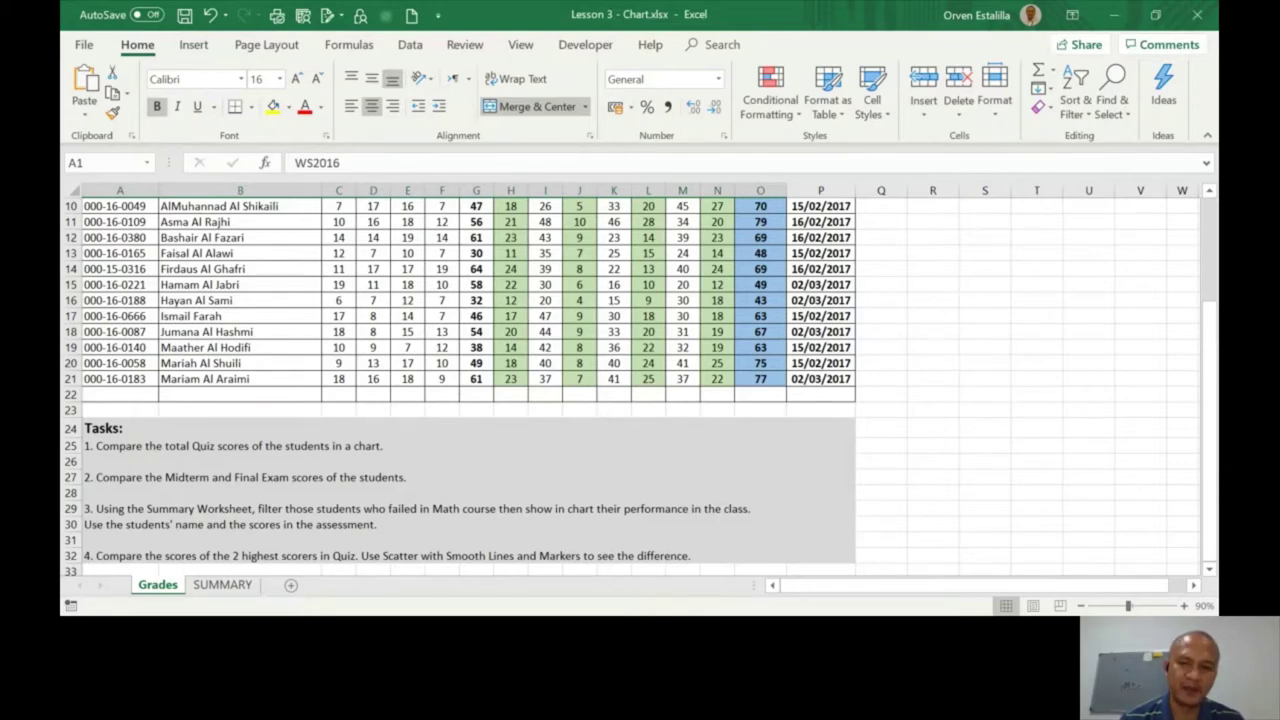
click(1185, 607)
click(1185, 607)
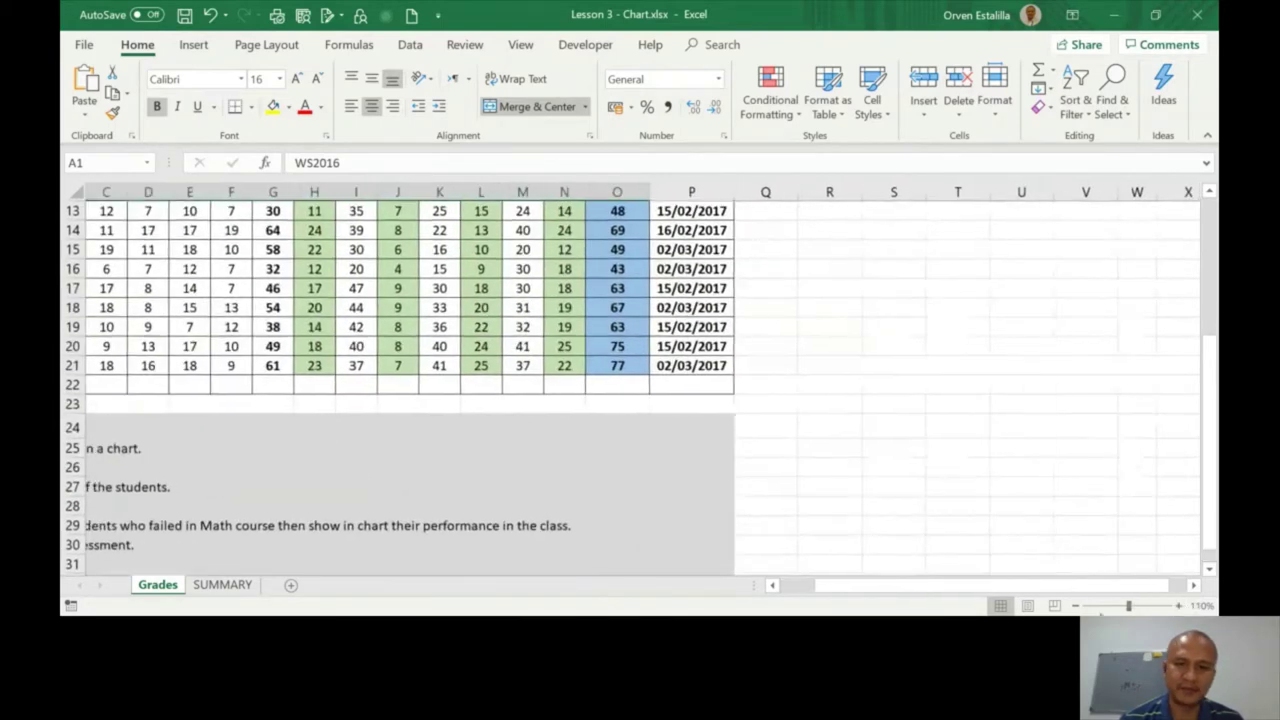
drag(1071, 588, 852, 588)
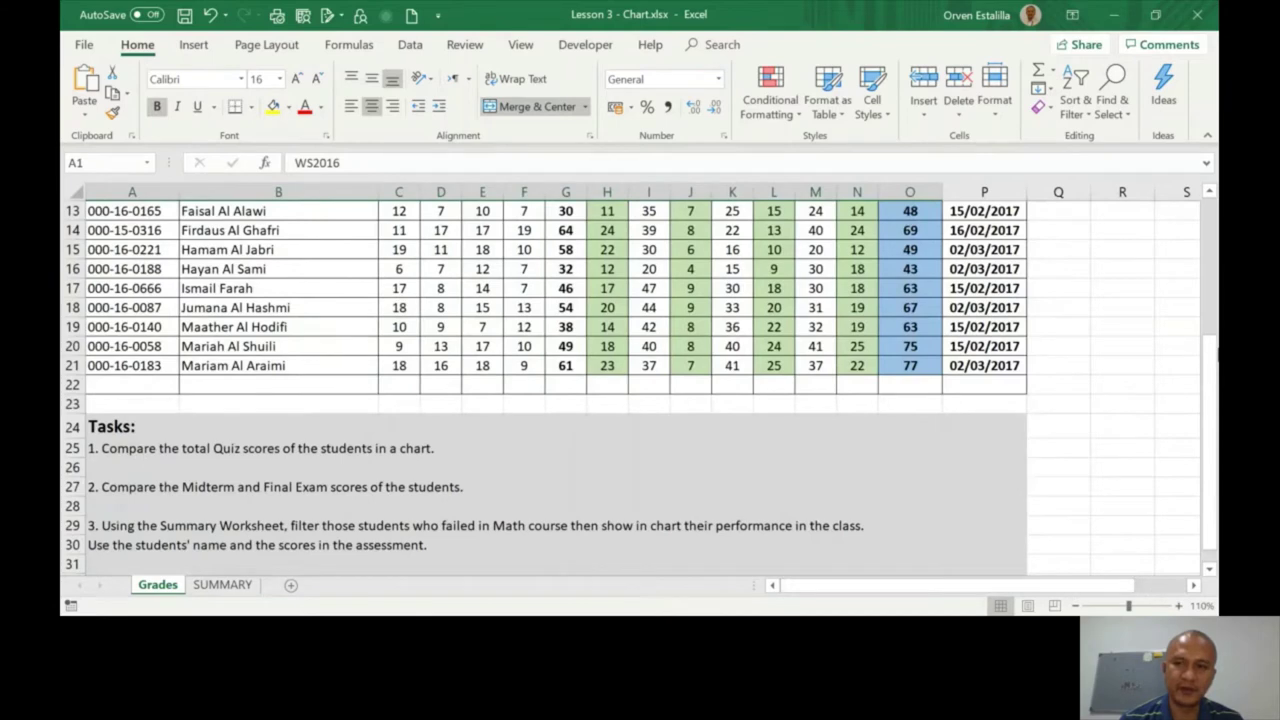
drag(1209, 330, 1209, 340)
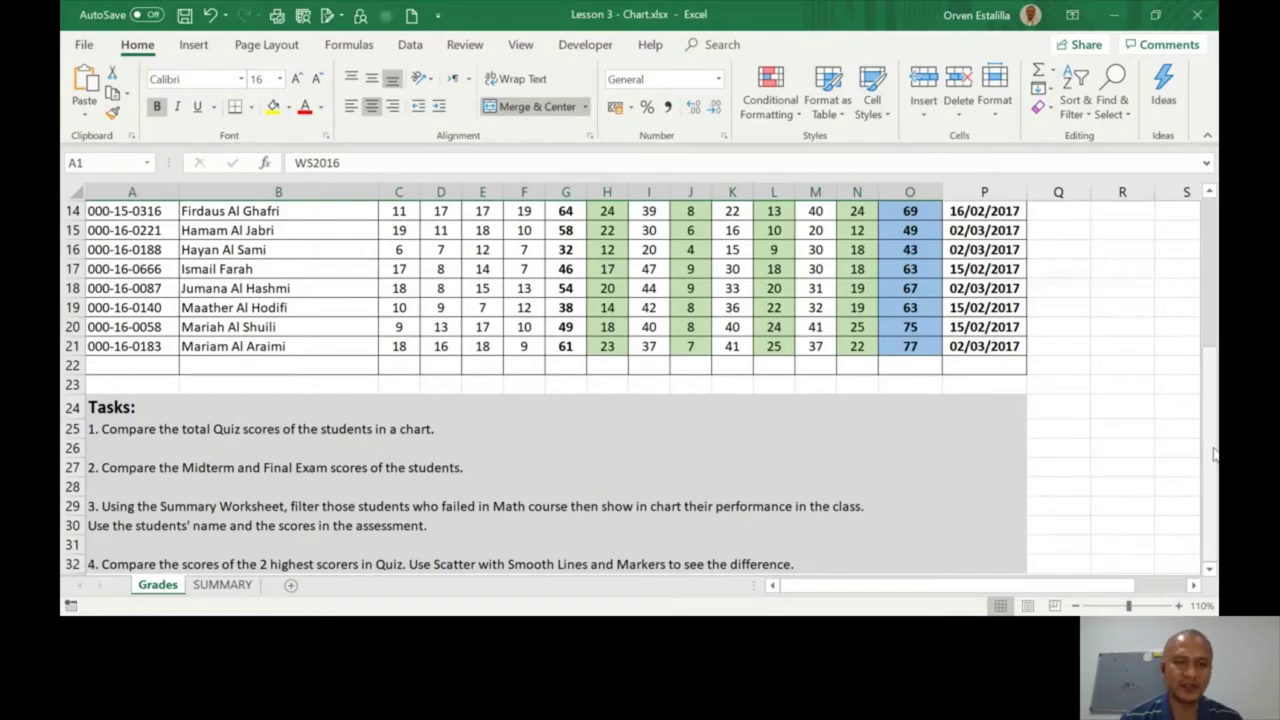
drag(1214, 455, 1217, 361)
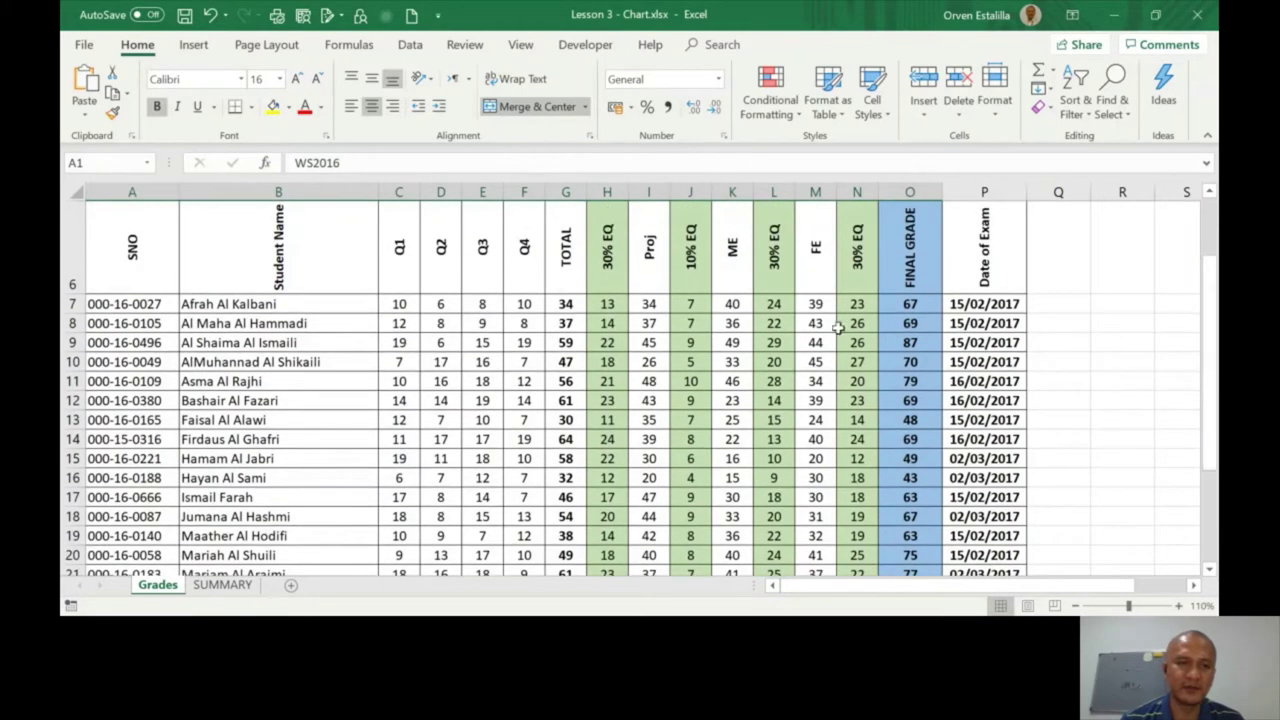
Step: Select student names B6:B21 plus the ME (K6:K21) and FE (M6:M21) columns
drag(279, 237, 289, 484)
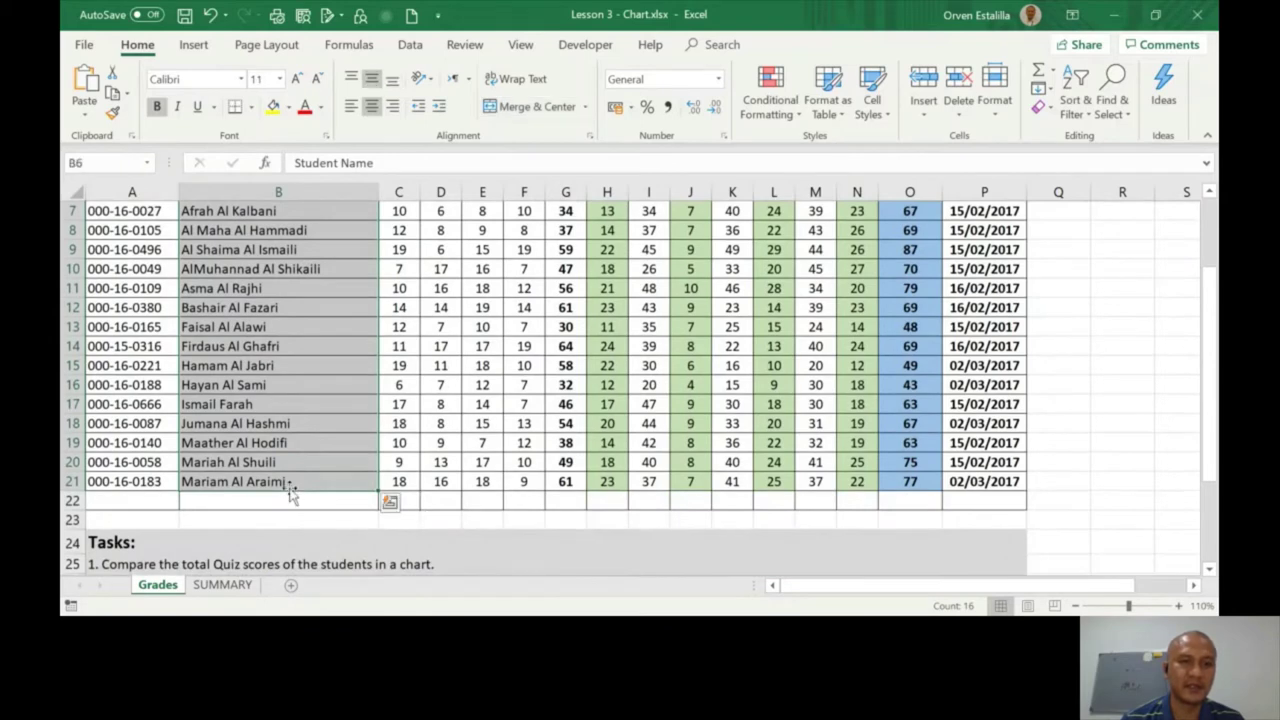
drag(1214, 430, 1217, 421)
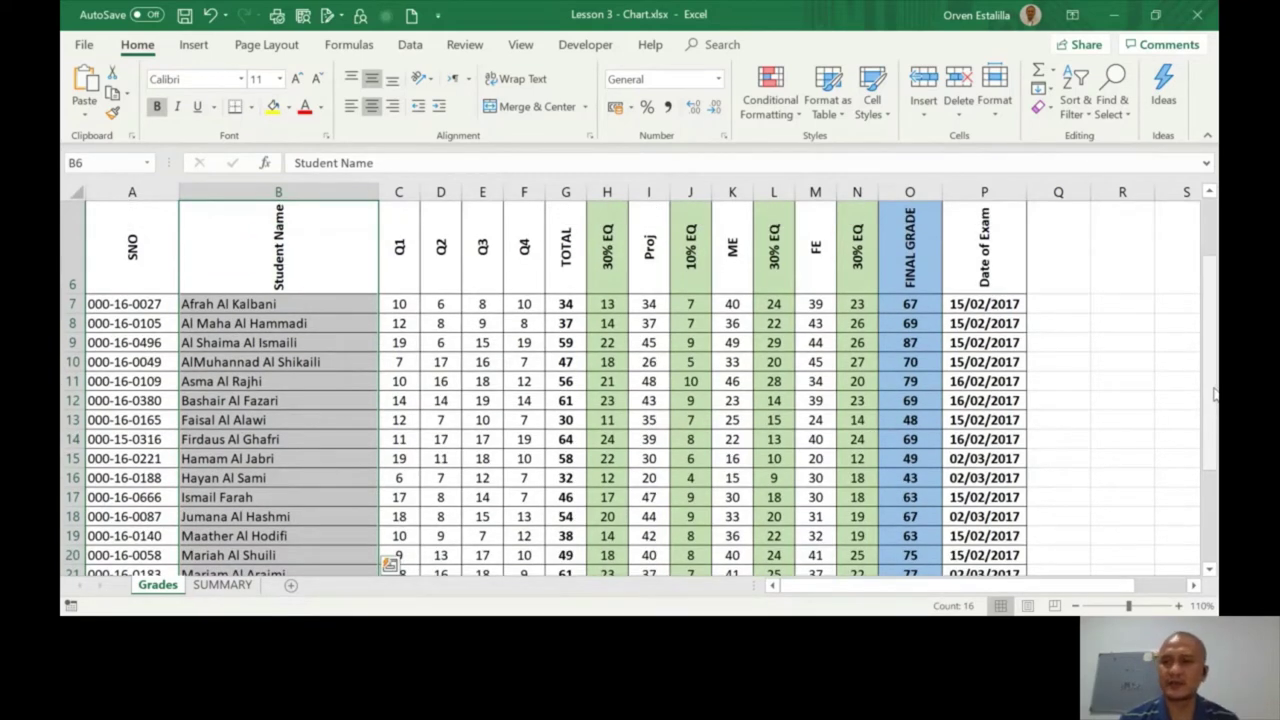
drag(1214, 392, 1213, 388)
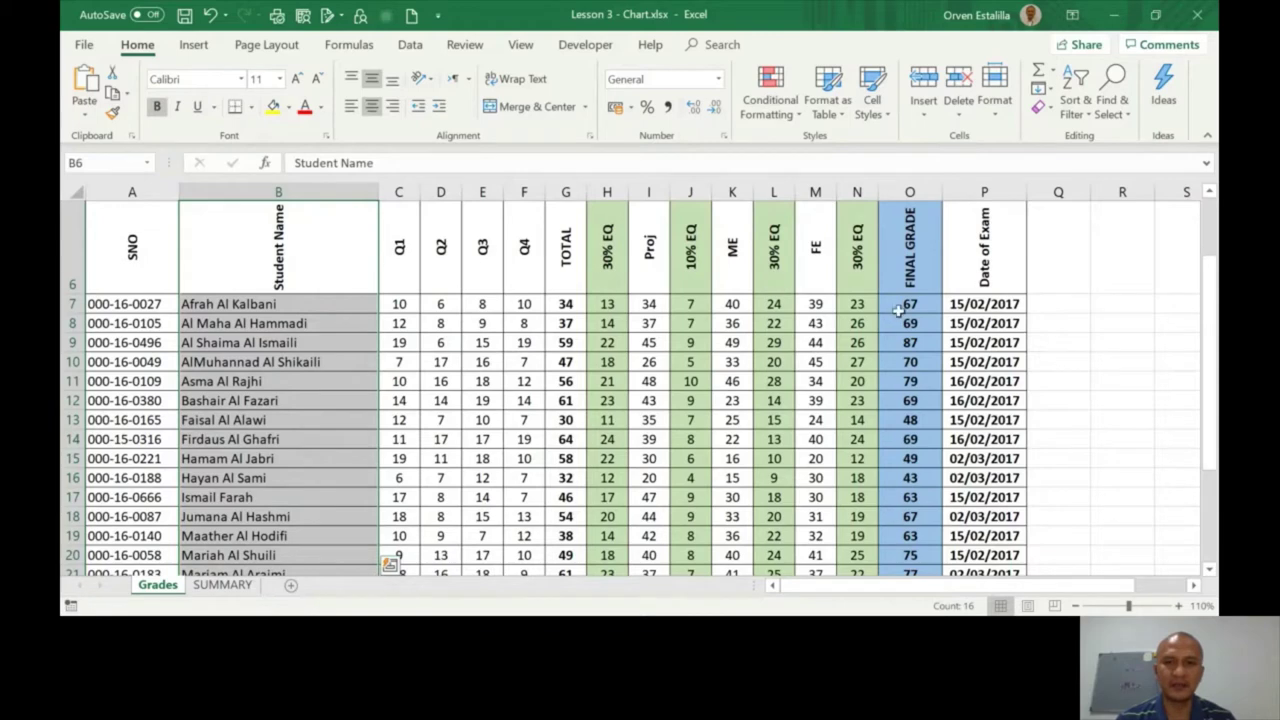
drag(1212, 328, 1212, 336)
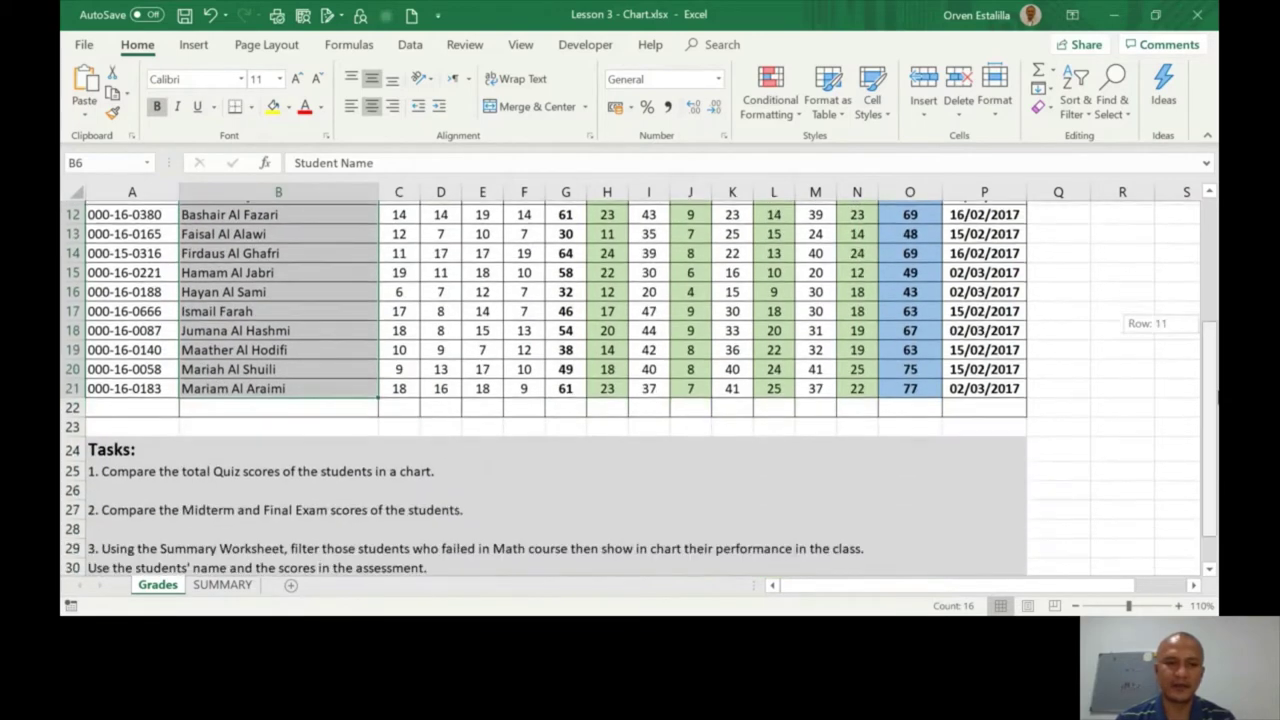
drag(1218, 397, 1217, 333)
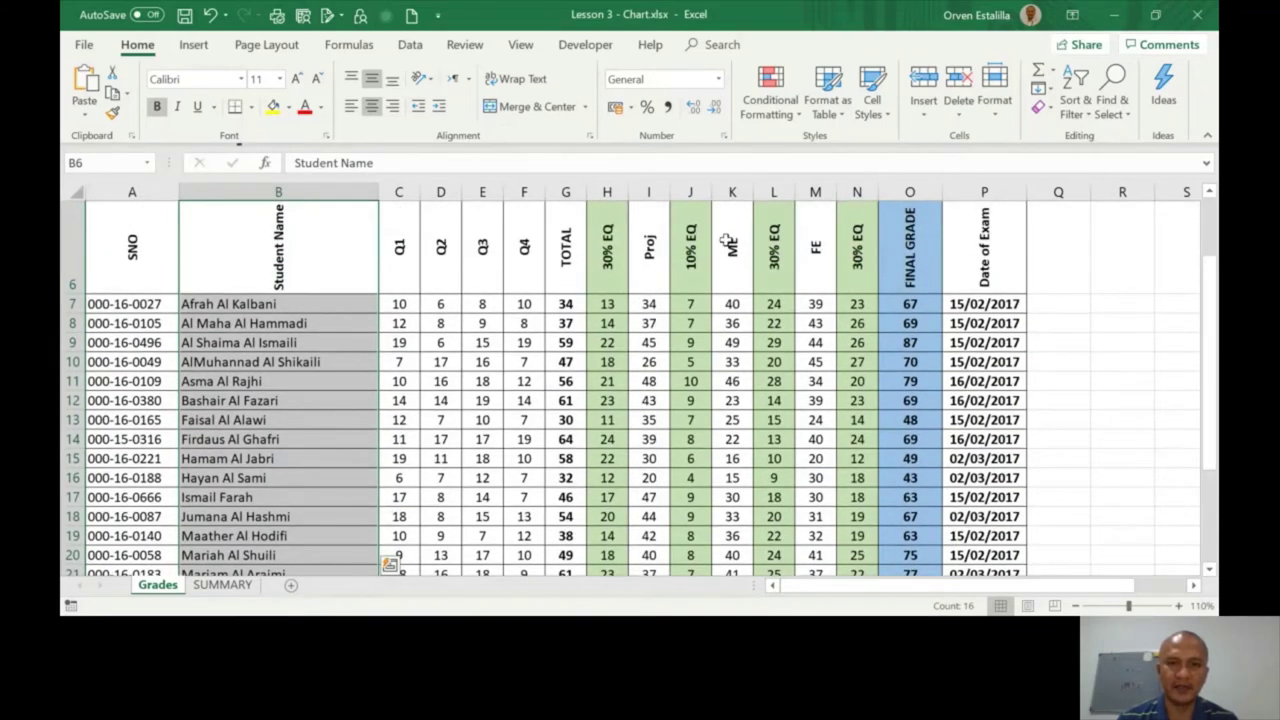
drag(727, 242, 736, 486)
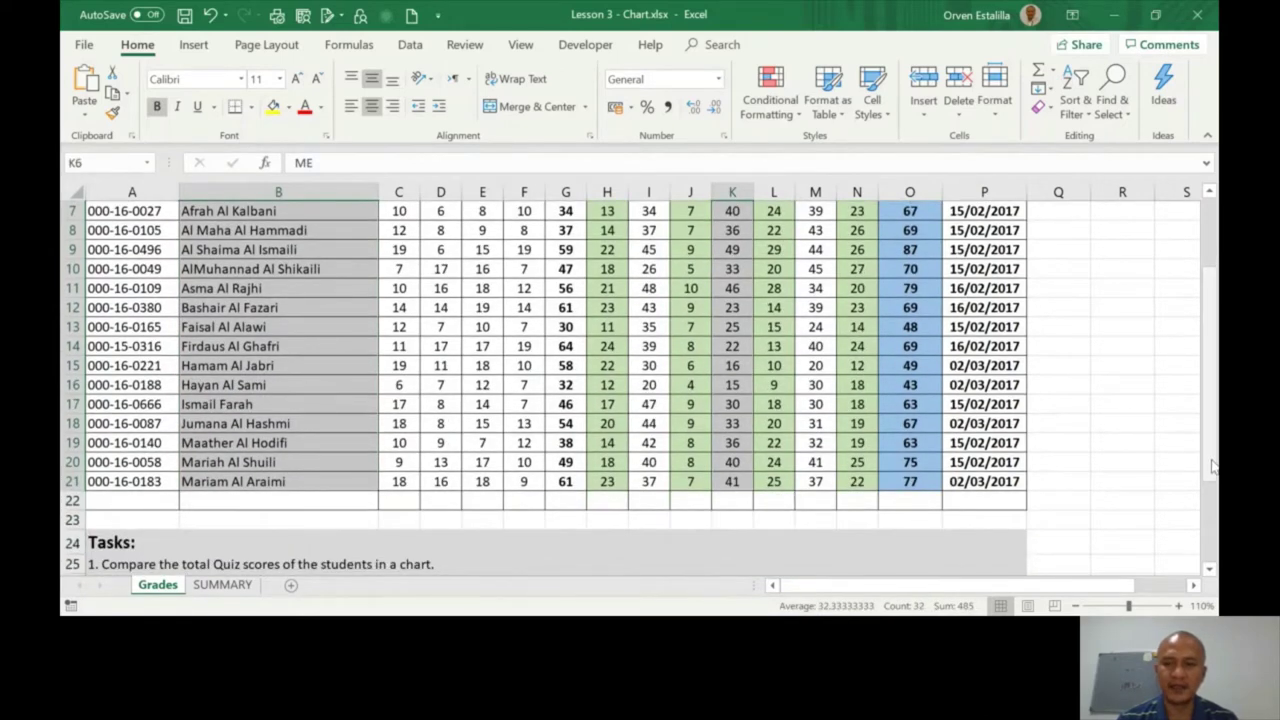
drag(1212, 465, 1212, 405)
drag(816, 347, 816, 481)
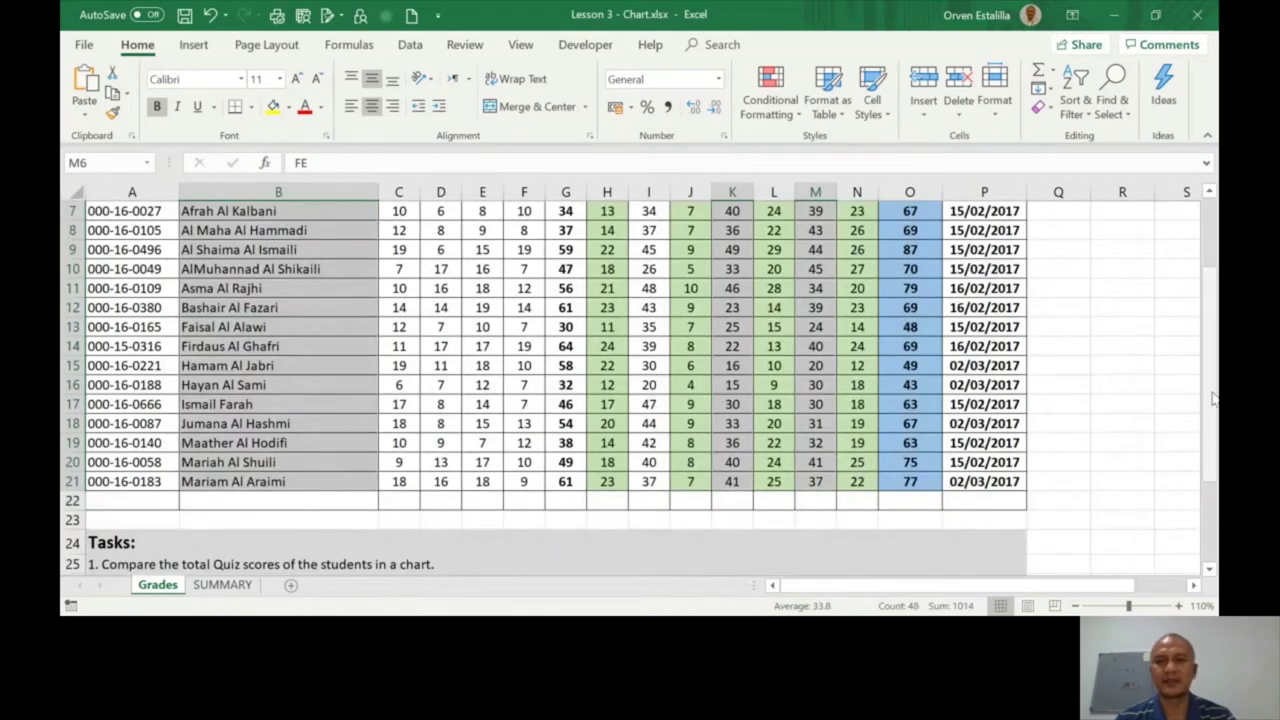
drag(1212, 395, 1214, 324)
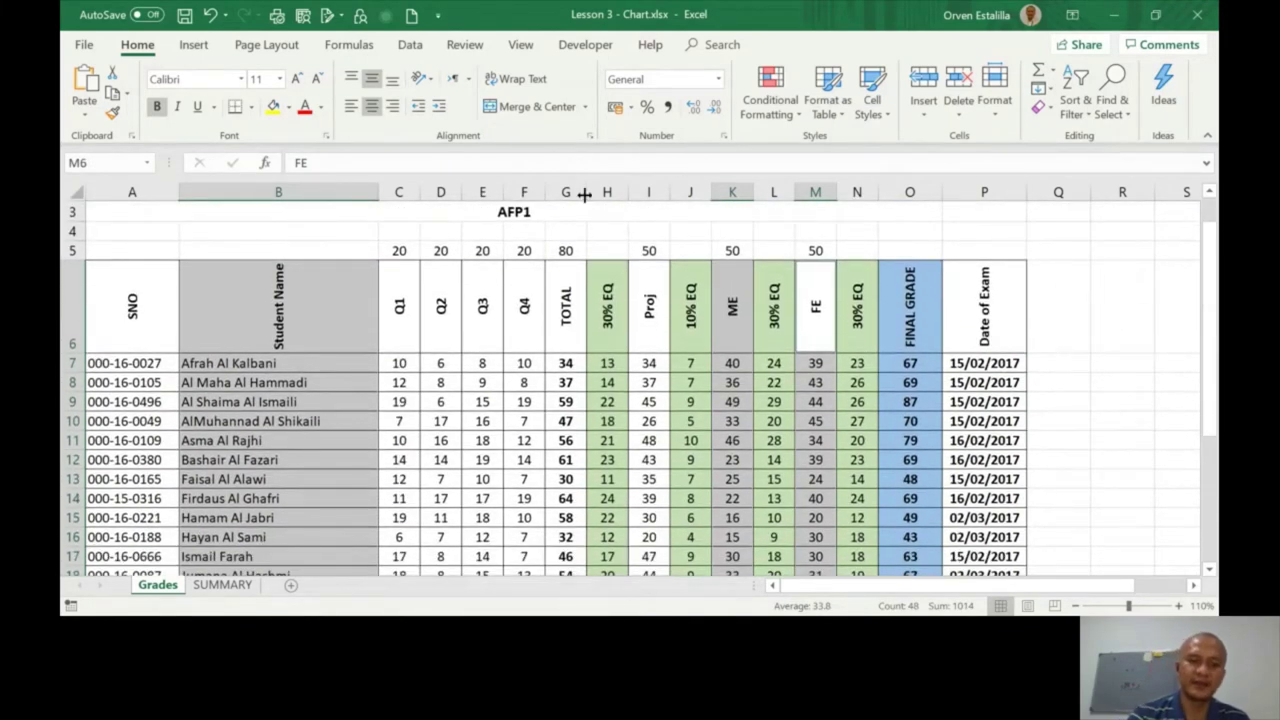
Step: In Recommended Charts, compare the Clustered Column and Clustered Bar previews, then choose Clustered Bar
click(195, 45)
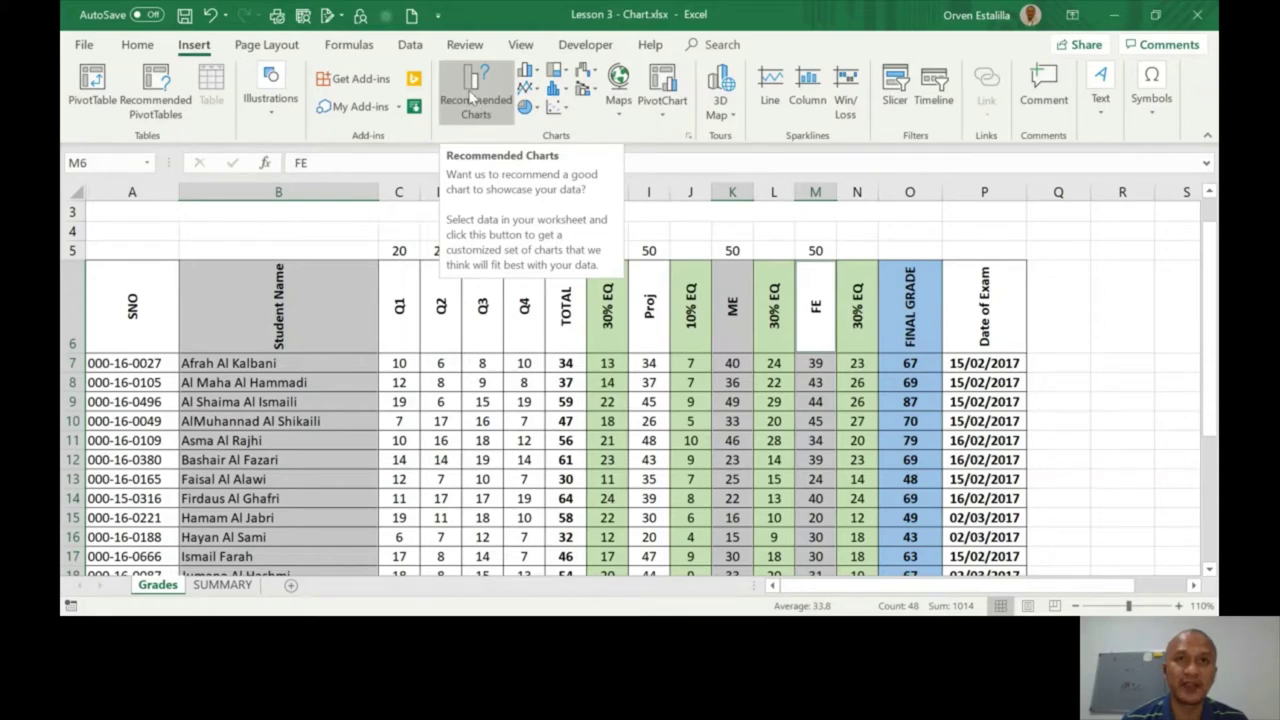
click(483, 95)
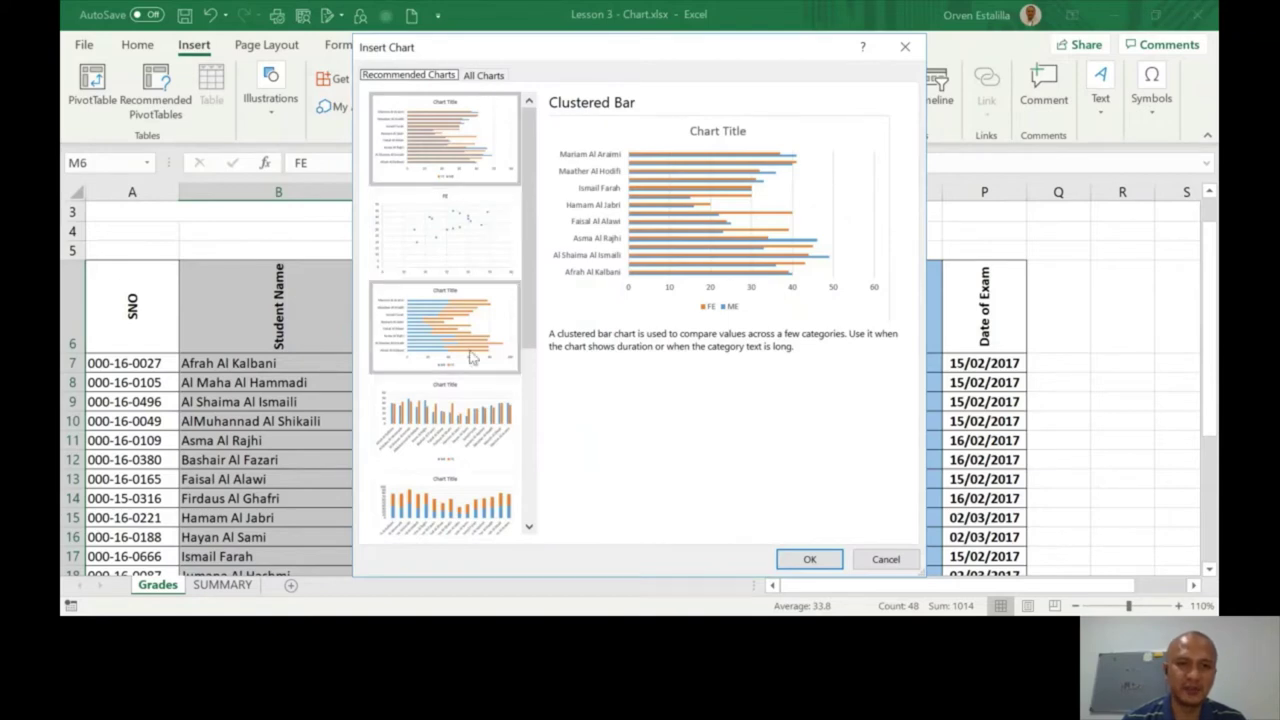
click(470, 411)
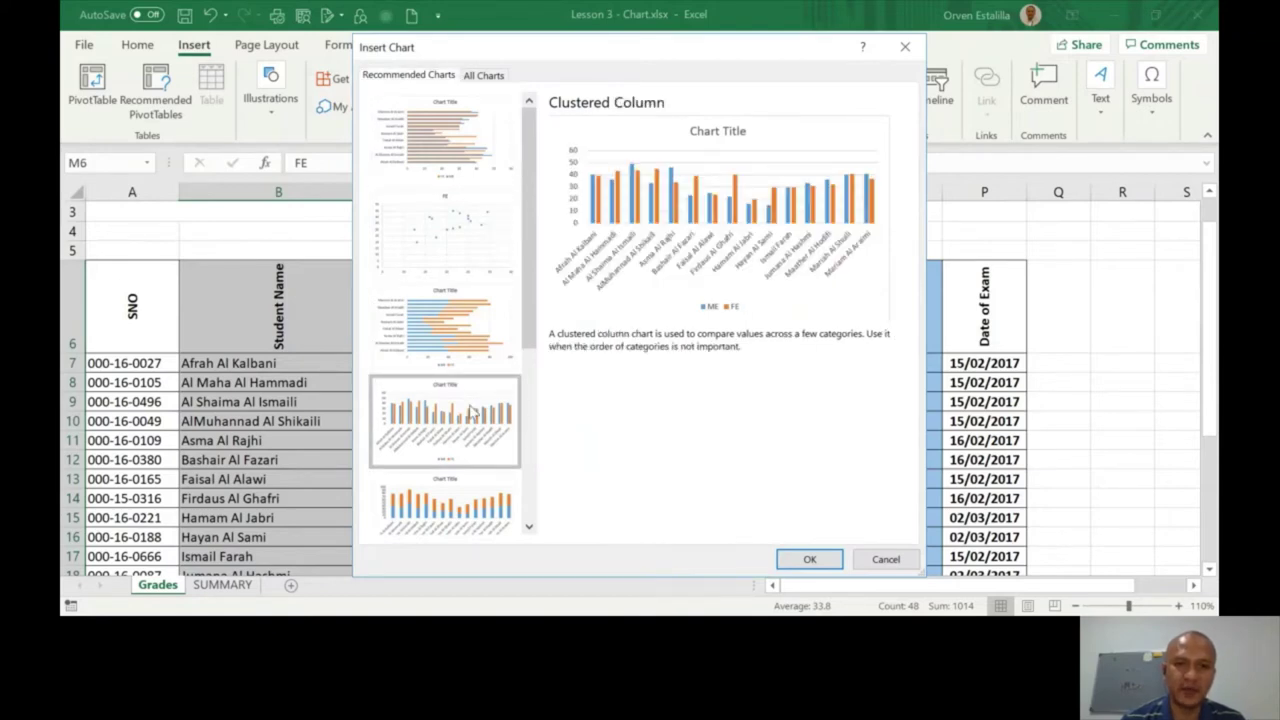
click(468, 108)
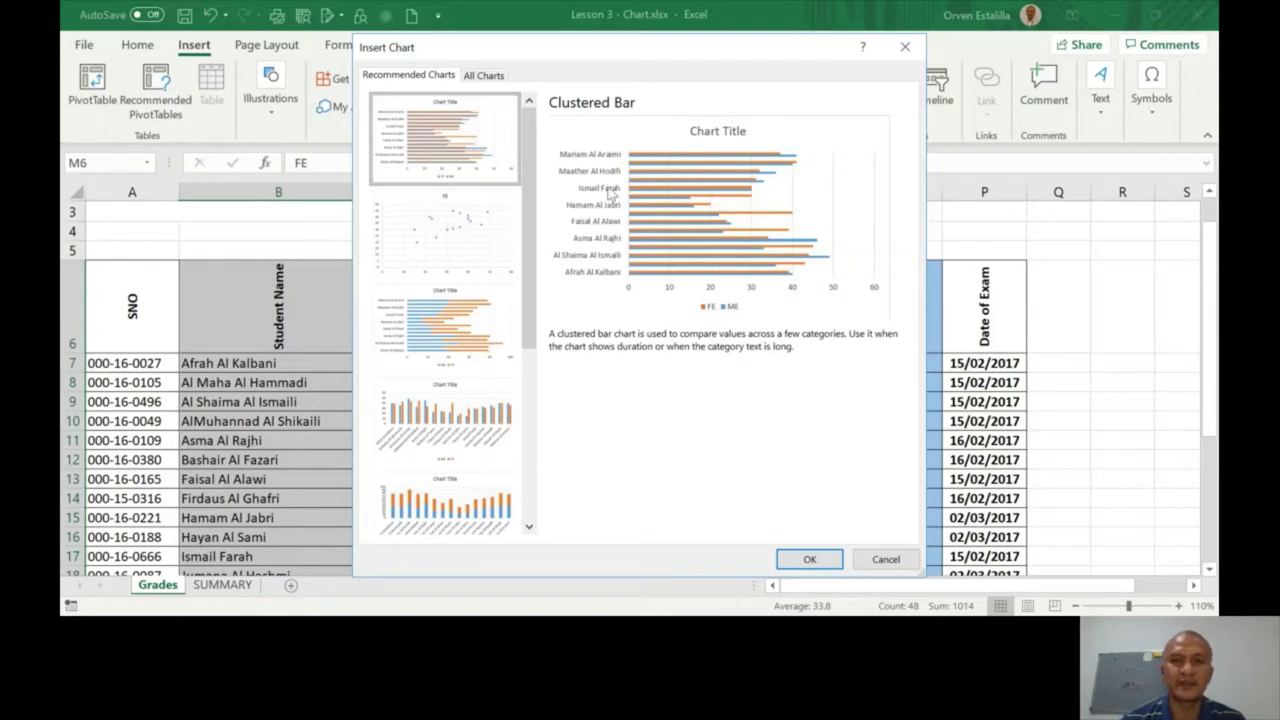
click(453, 428)
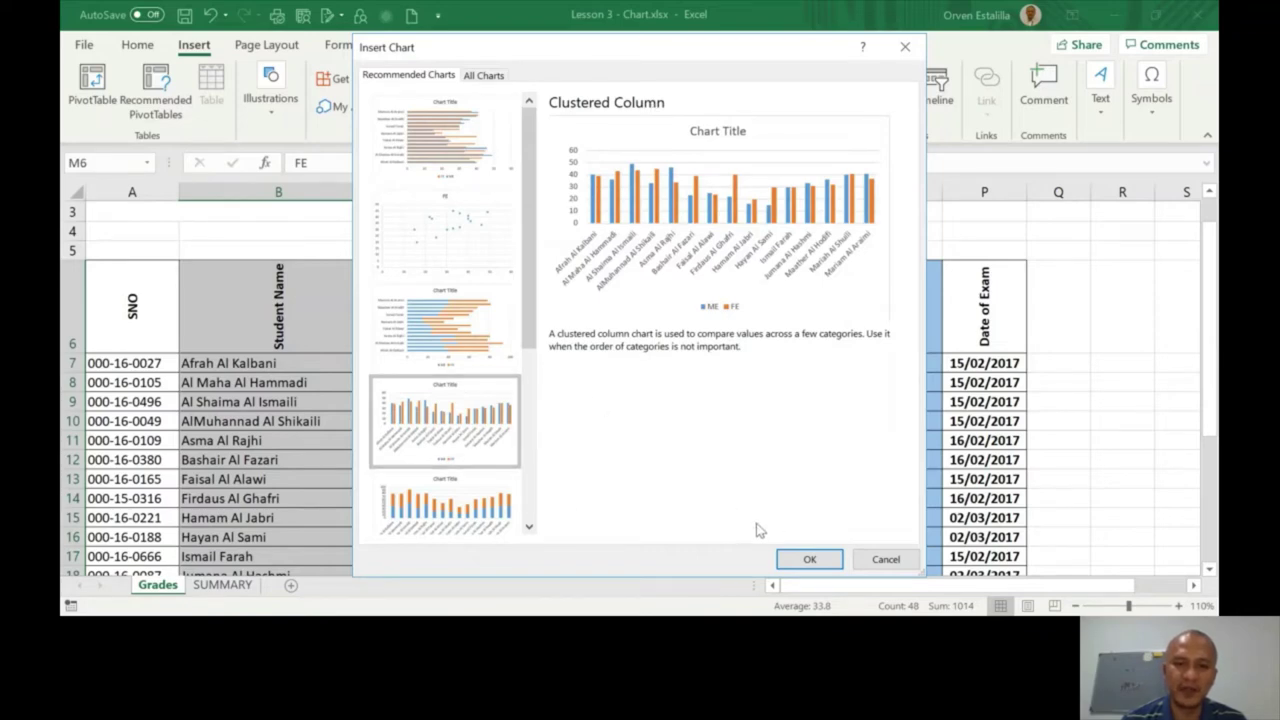
click(807, 561)
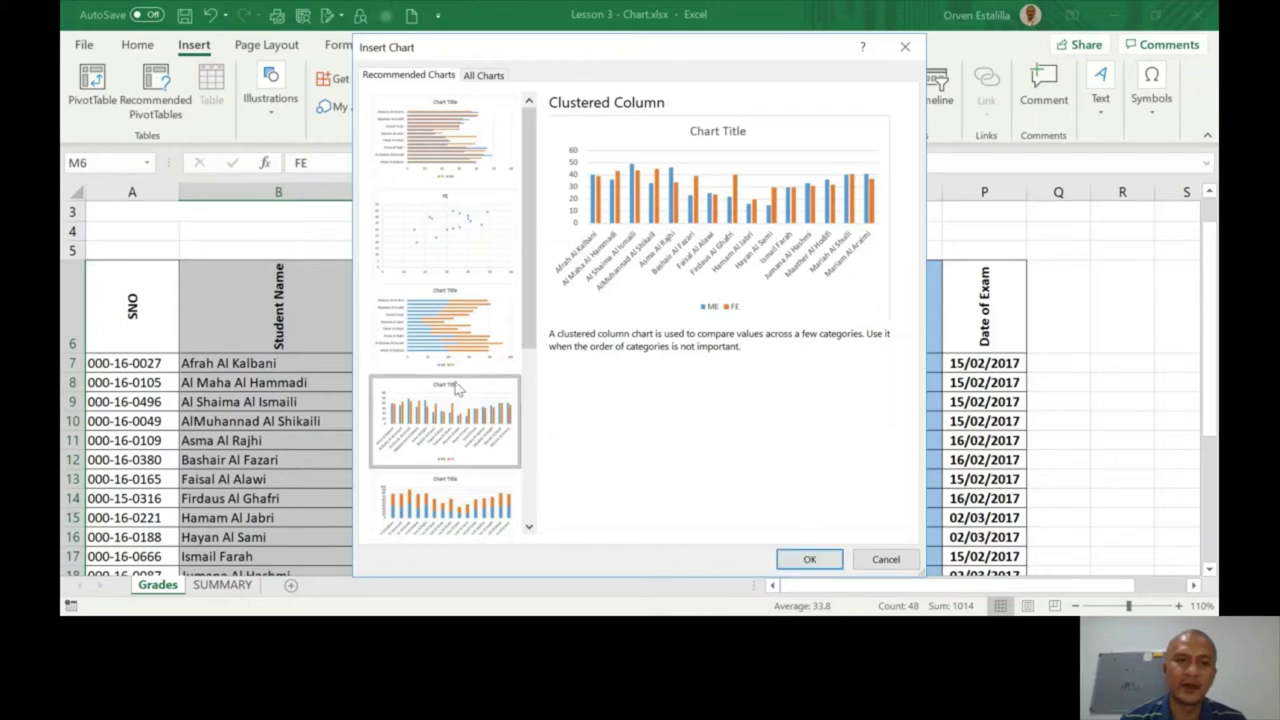
click(444, 145)
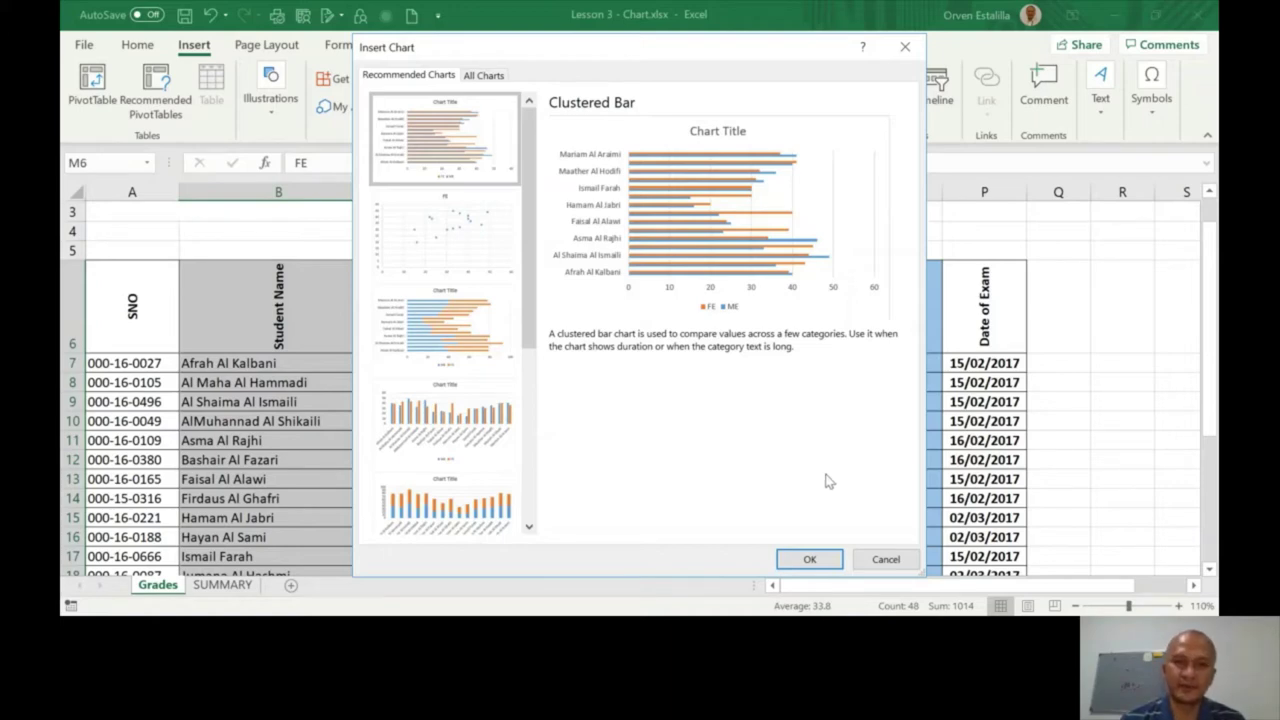
Step: Insert the Clustered Bar chart and stretch it from near row 1 to about column O
click(809, 560)
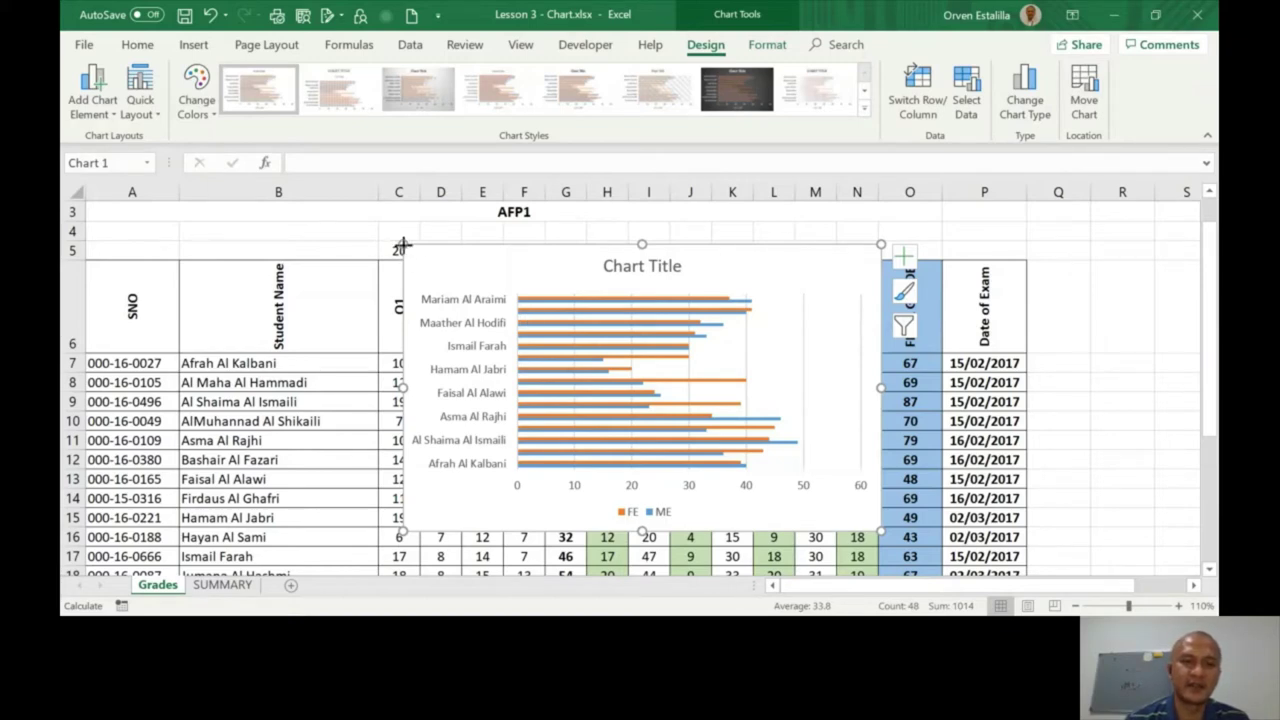
drag(402, 245, 312, 219)
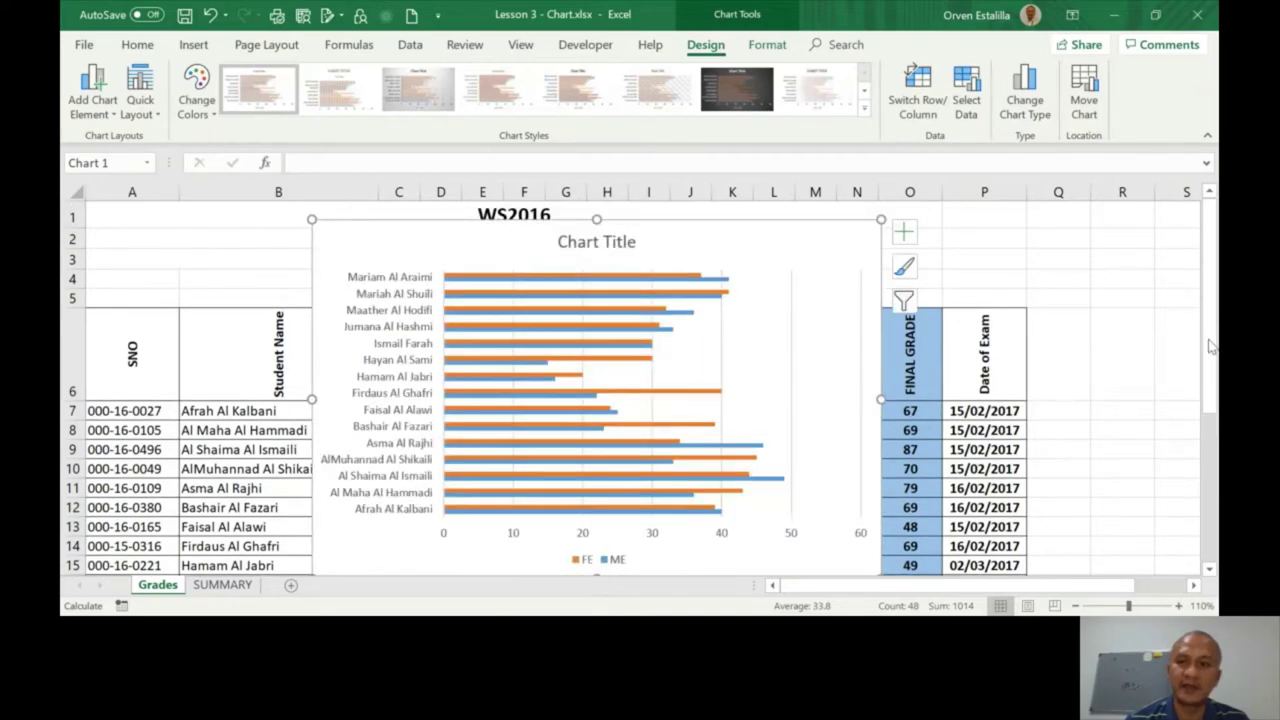
drag(1214, 325, 1214, 333)
drag(878, 551, 928, 570)
drag(1215, 368, 1216, 367)
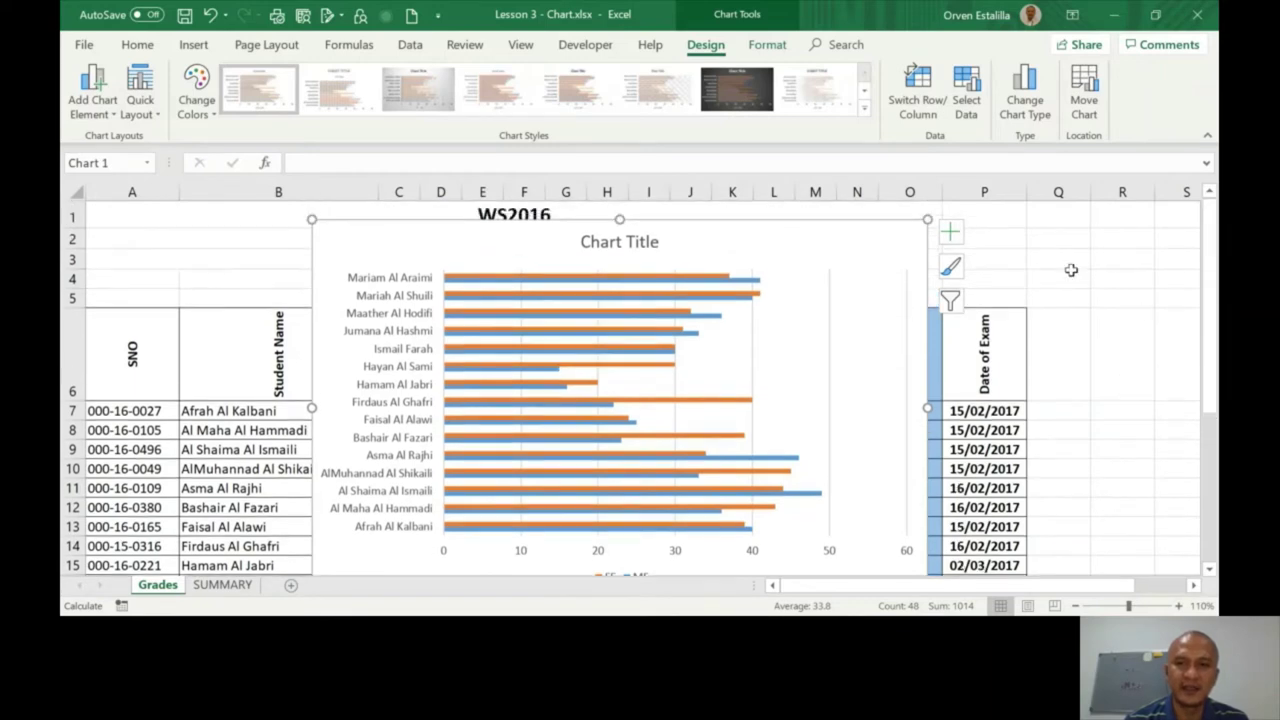
Step: Turn off the chart title, leaving only the axes and FE/ME legend
click(951, 233)
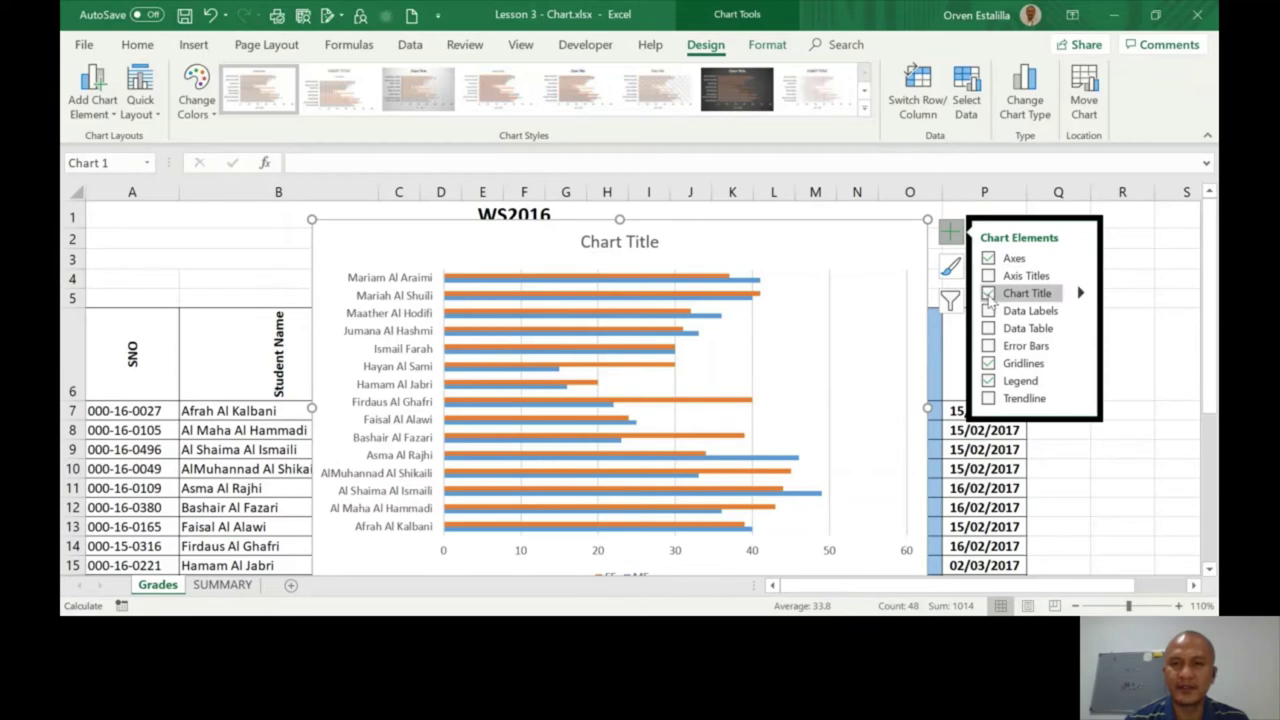
click(988, 294)
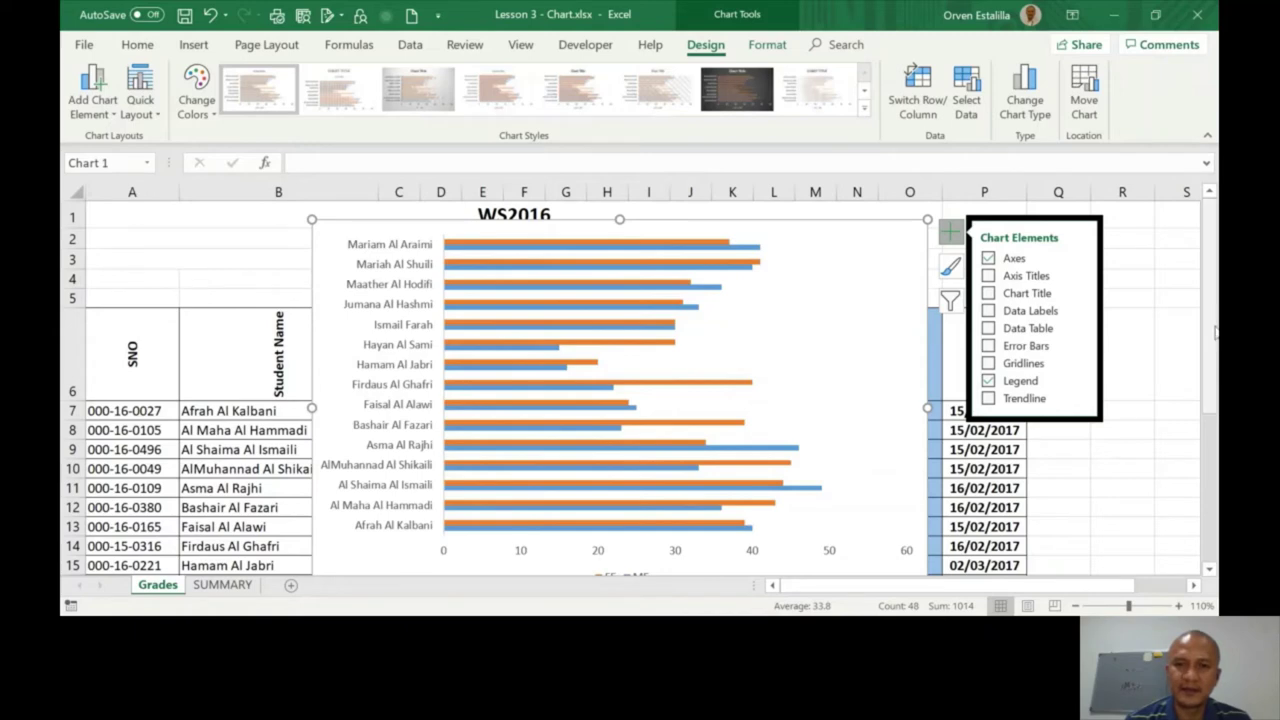
mouse_move(1217, 318)
mouse_down()
mouse_move(1217, 334)
mouse_move(1217, 318)
mouse_up()
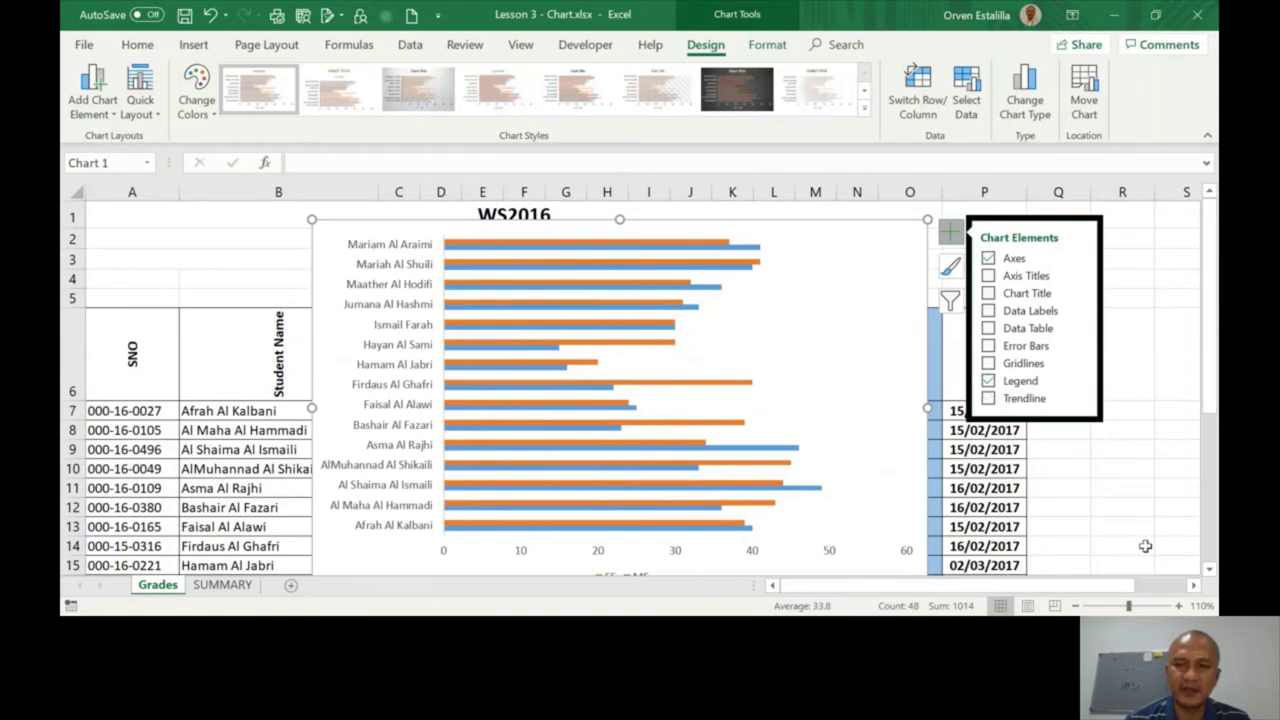
drag(1217, 390, 1217, 399)
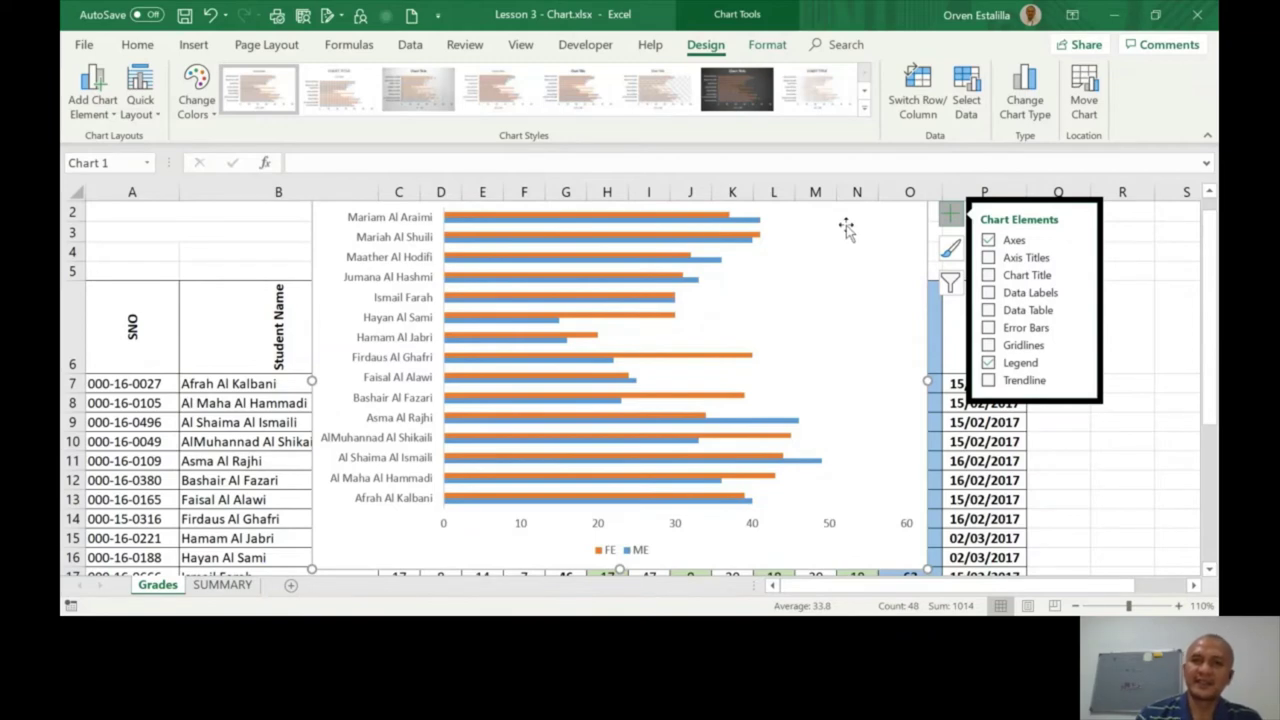
drag(1212, 295, 1212, 268)
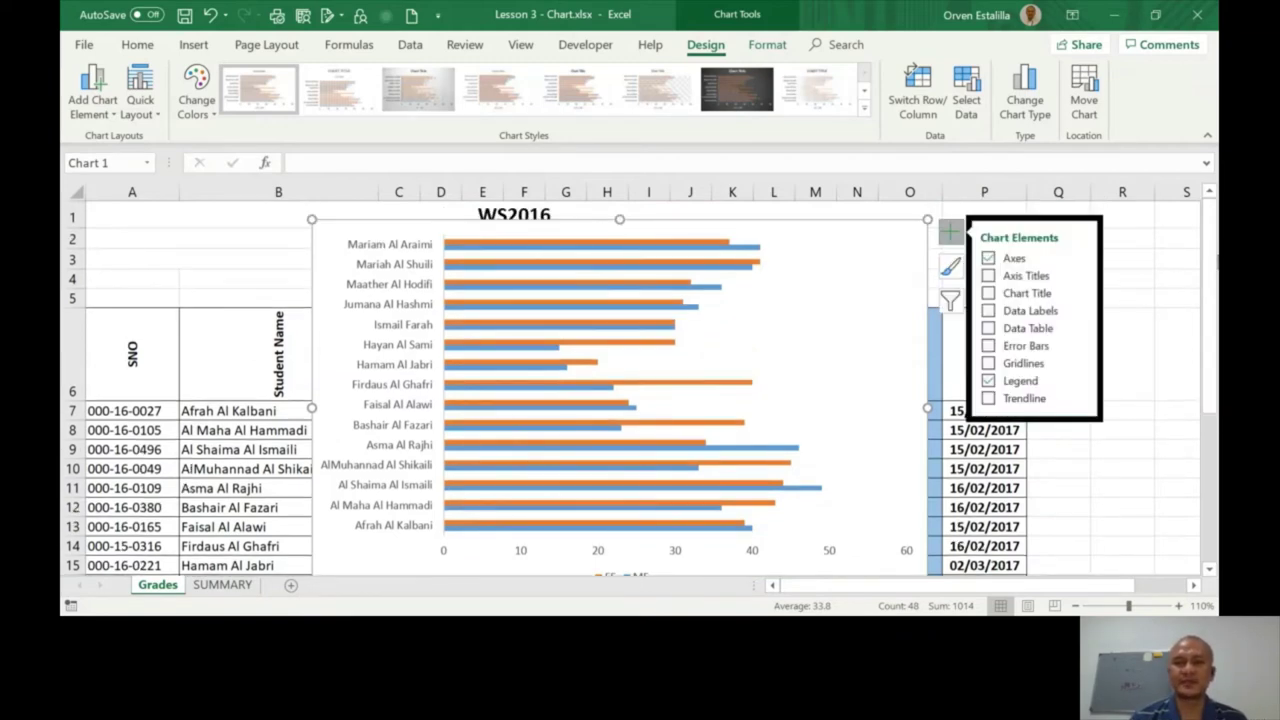
Step: Delete the bar chart and scroll down to the Tasks section below the table
click(873, 245)
key(Delete)
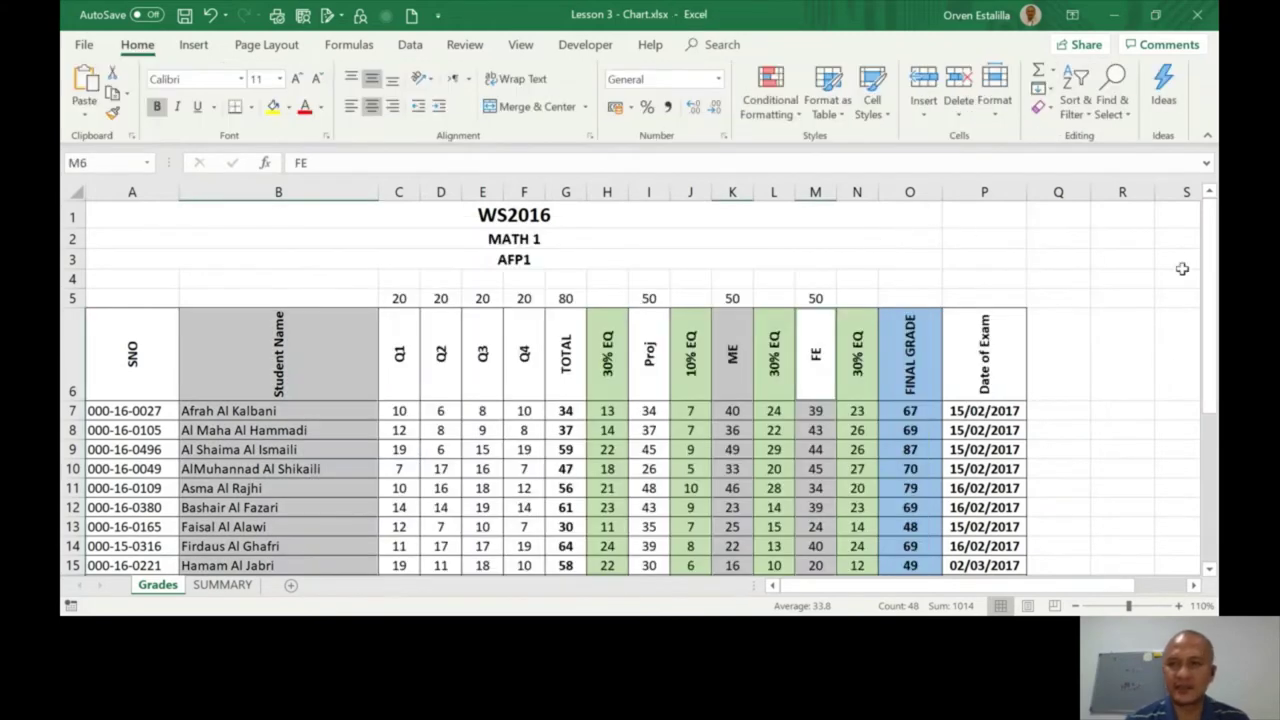
click(1130, 261)
drag(1212, 268, 1212, 404)
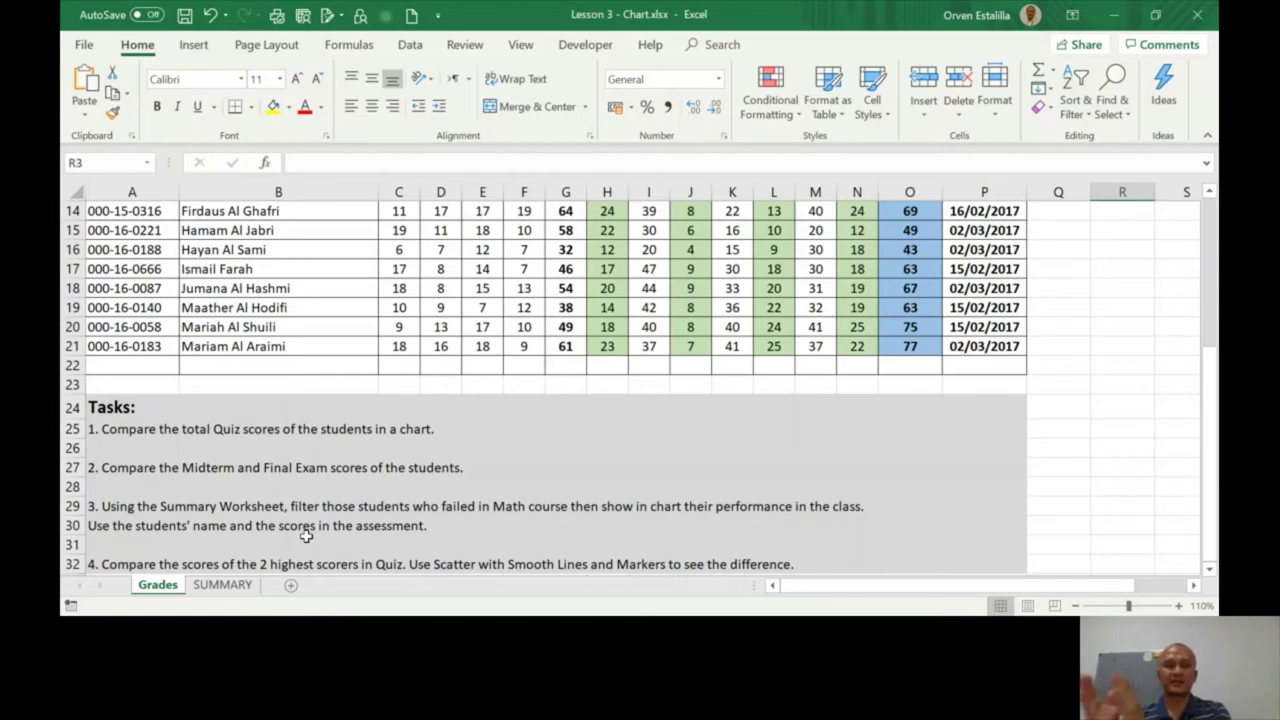
Step: Go to the SUMMARY sheet after briefly returning to Grades
click(223, 585)
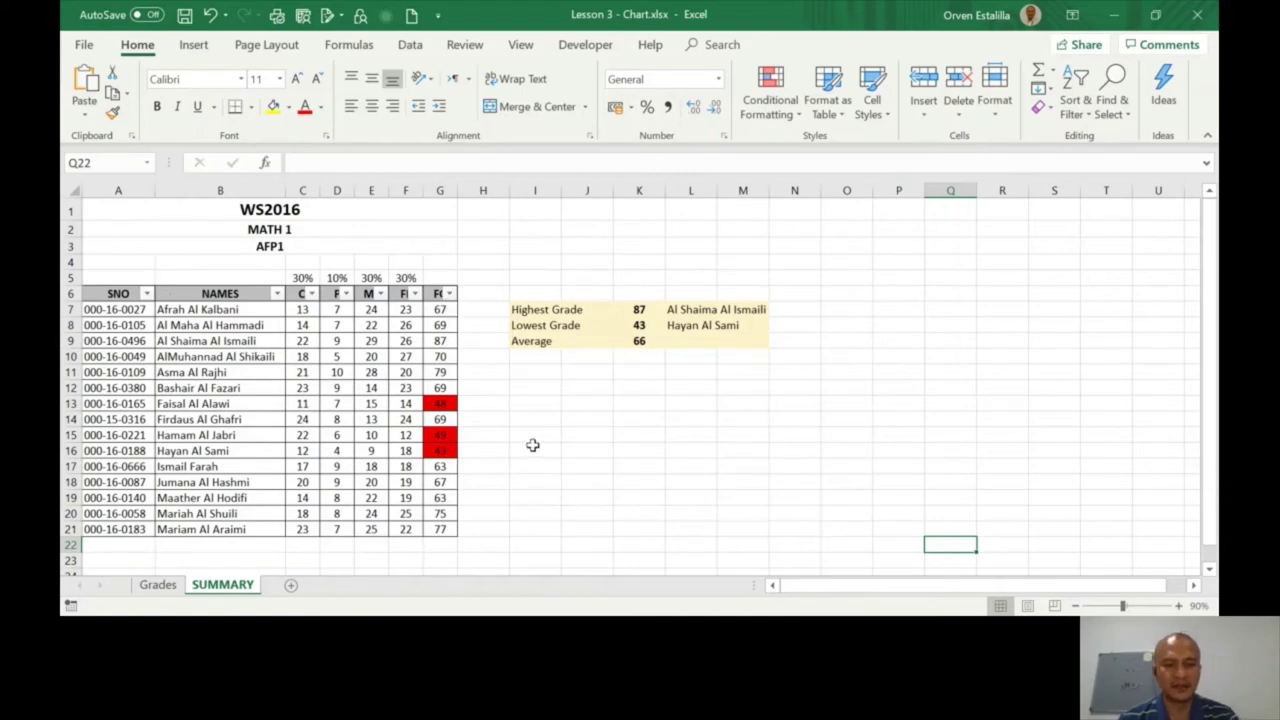
click(157, 586)
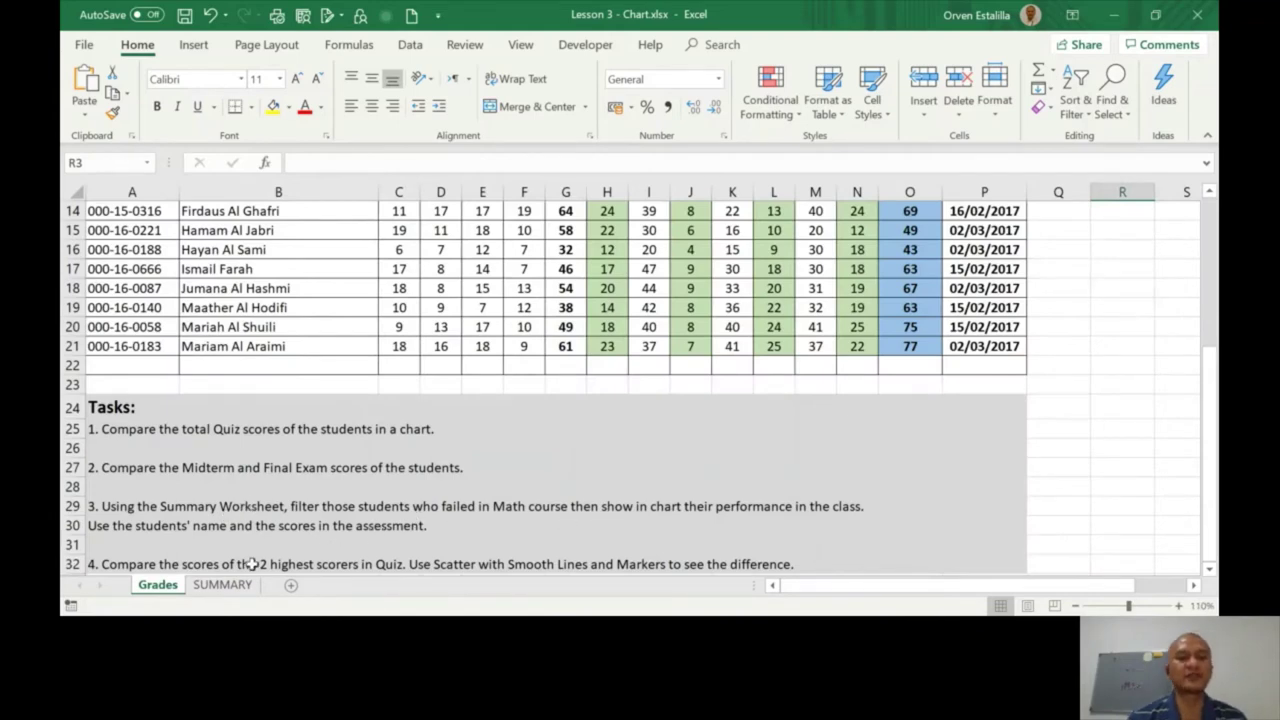
click(222, 585)
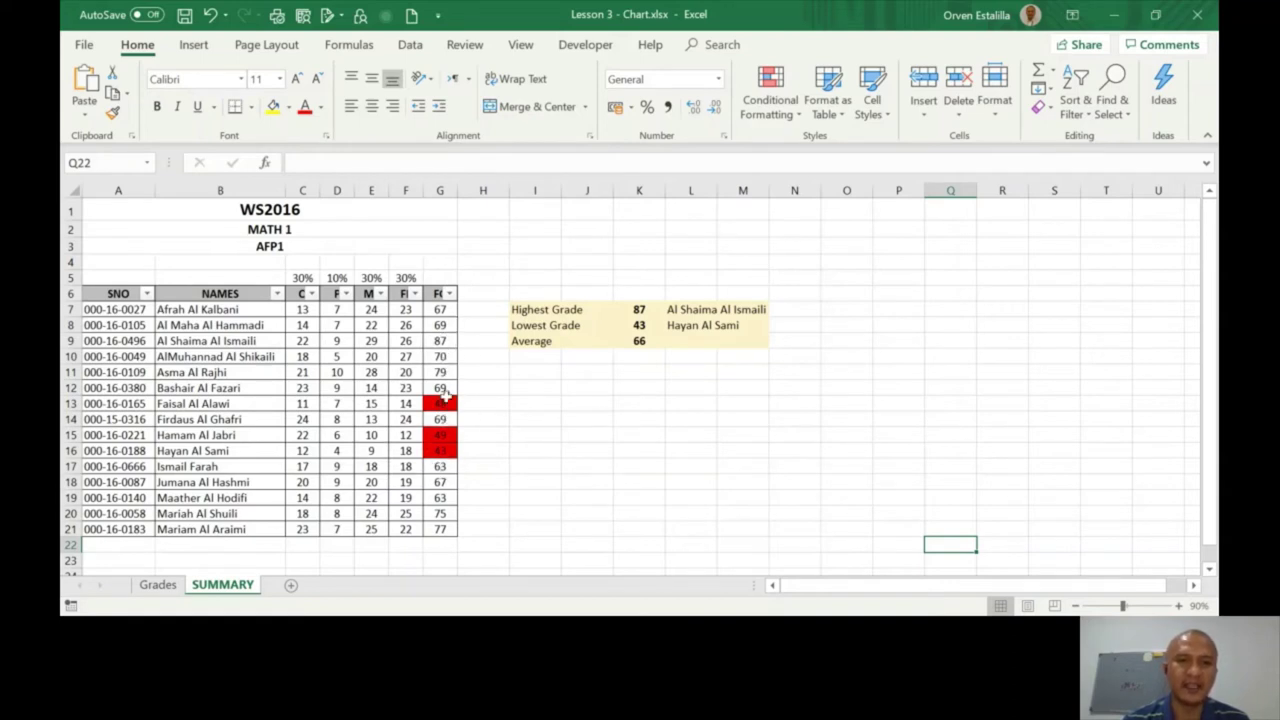
Step: Filter the FG column to values less than 50, then undo the filter
click(450, 294)
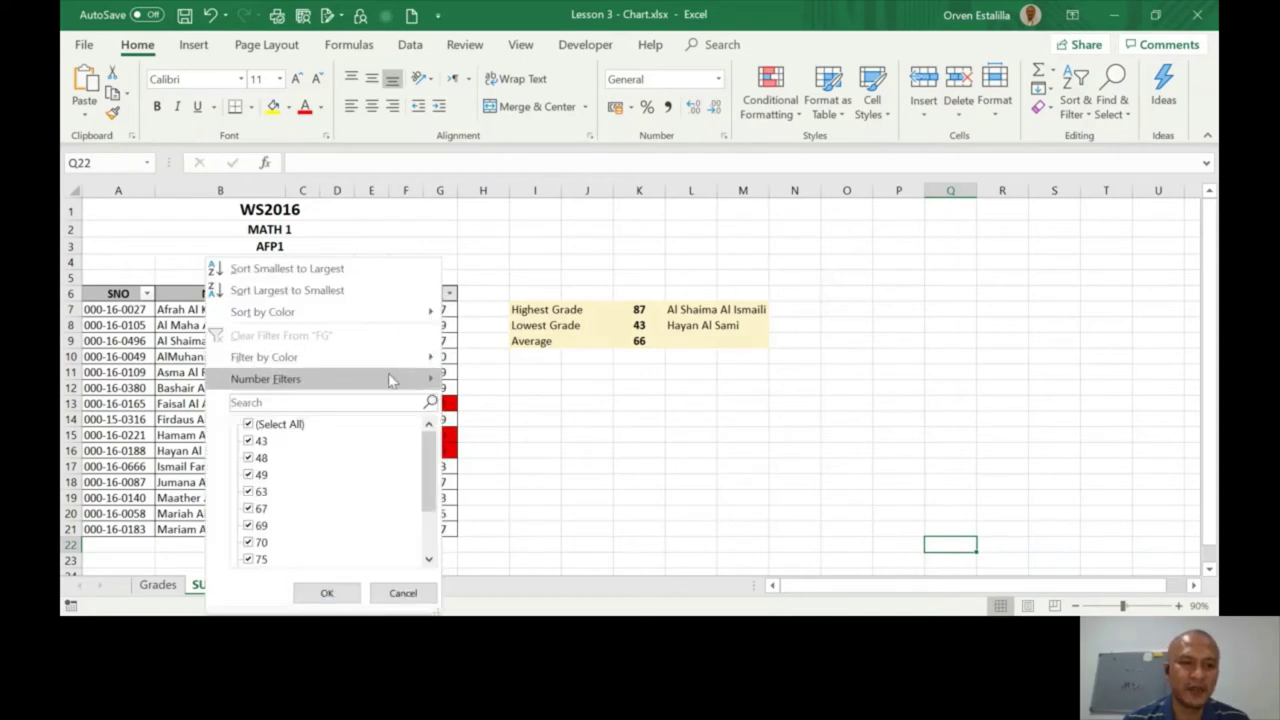
mouse_move(390, 380)
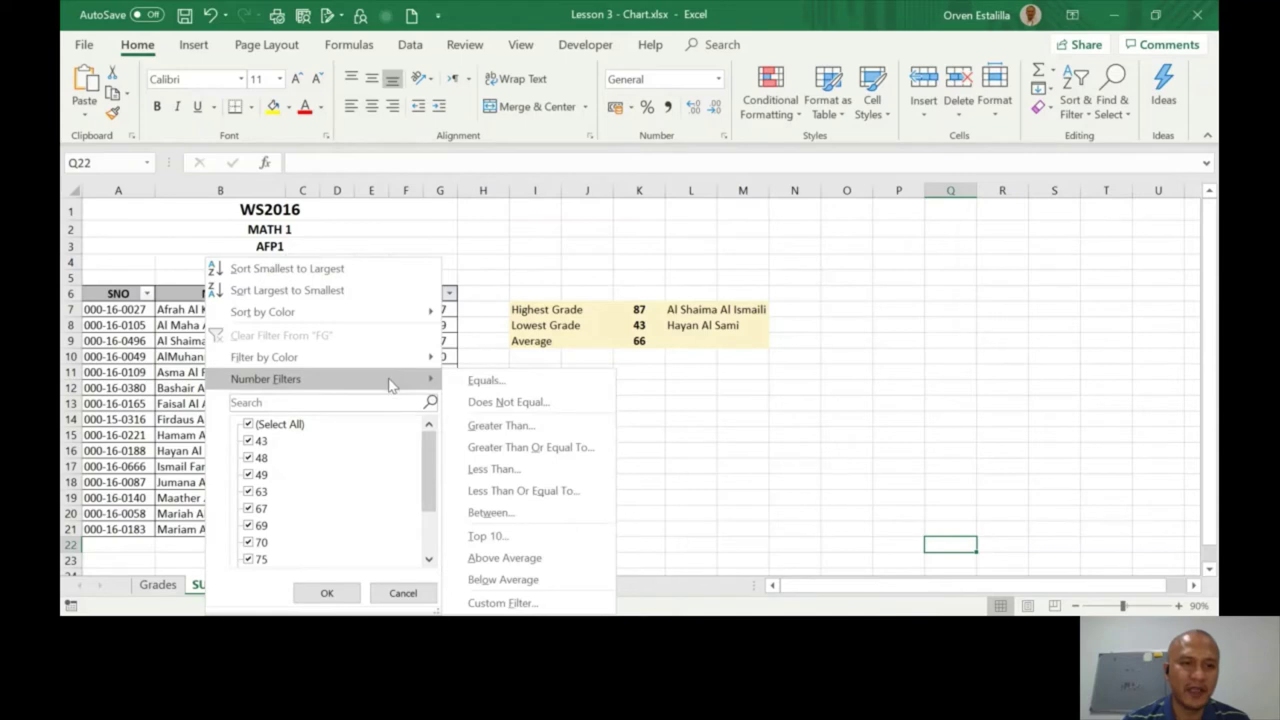
click(496, 471)
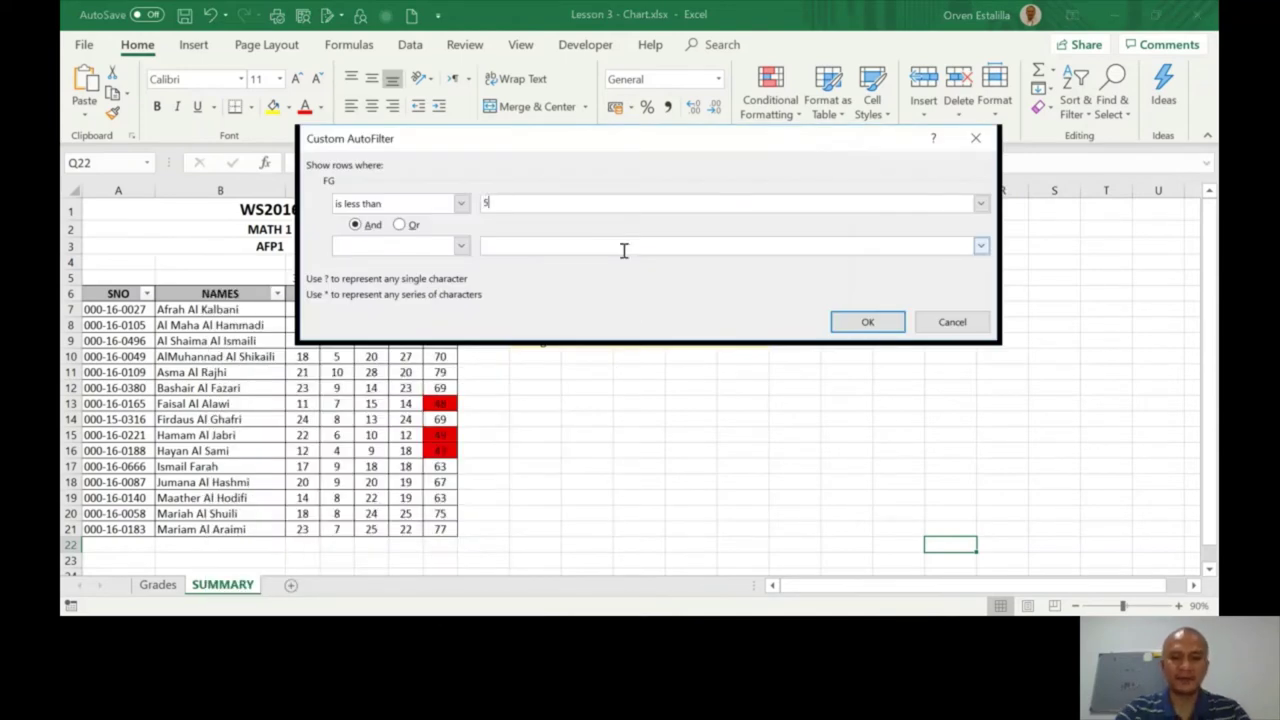
click(880, 322)
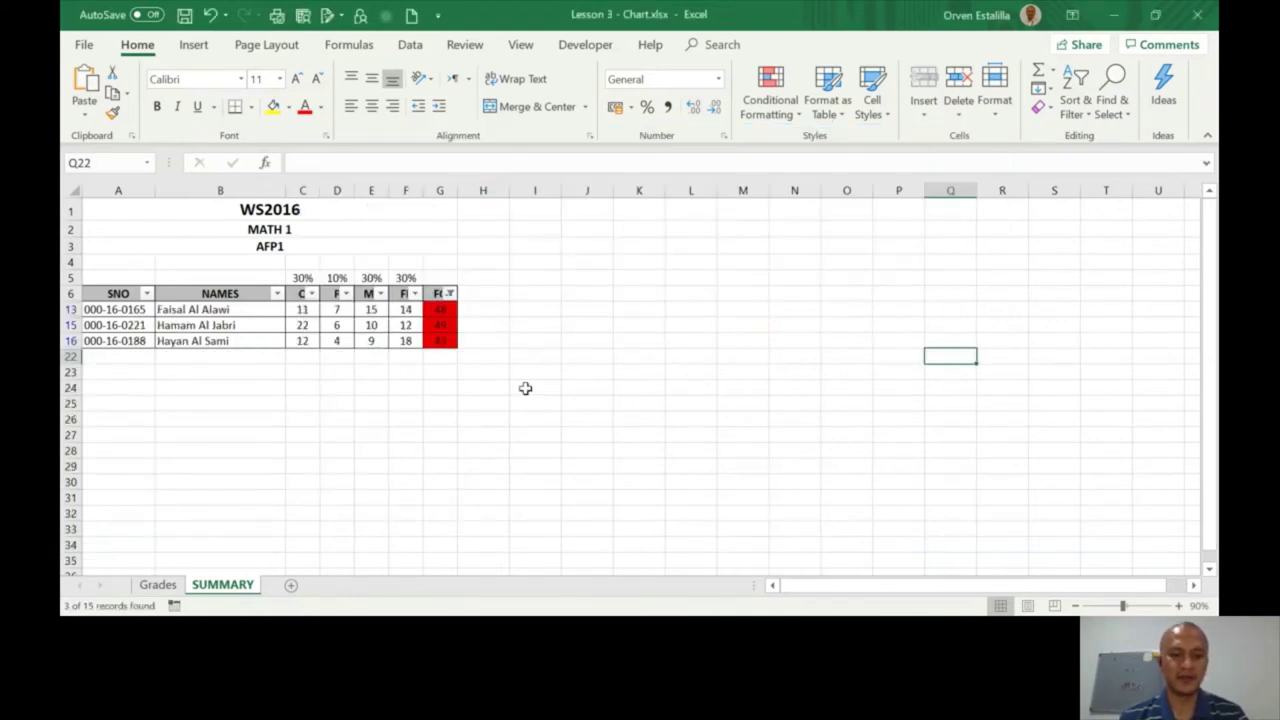
key(ctrl+z)
Step: Filter FG by red cell color, leaving 3 of the 15 students
click(449, 293)
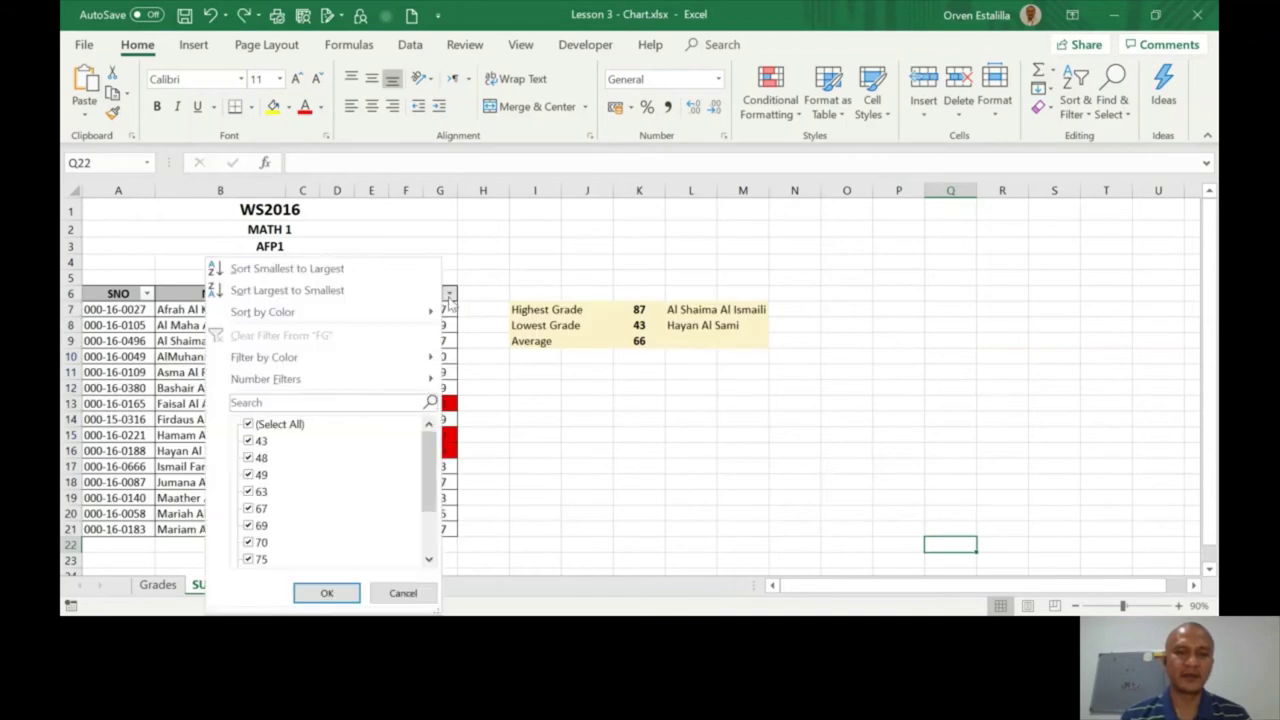
mouse_move(412, 356)
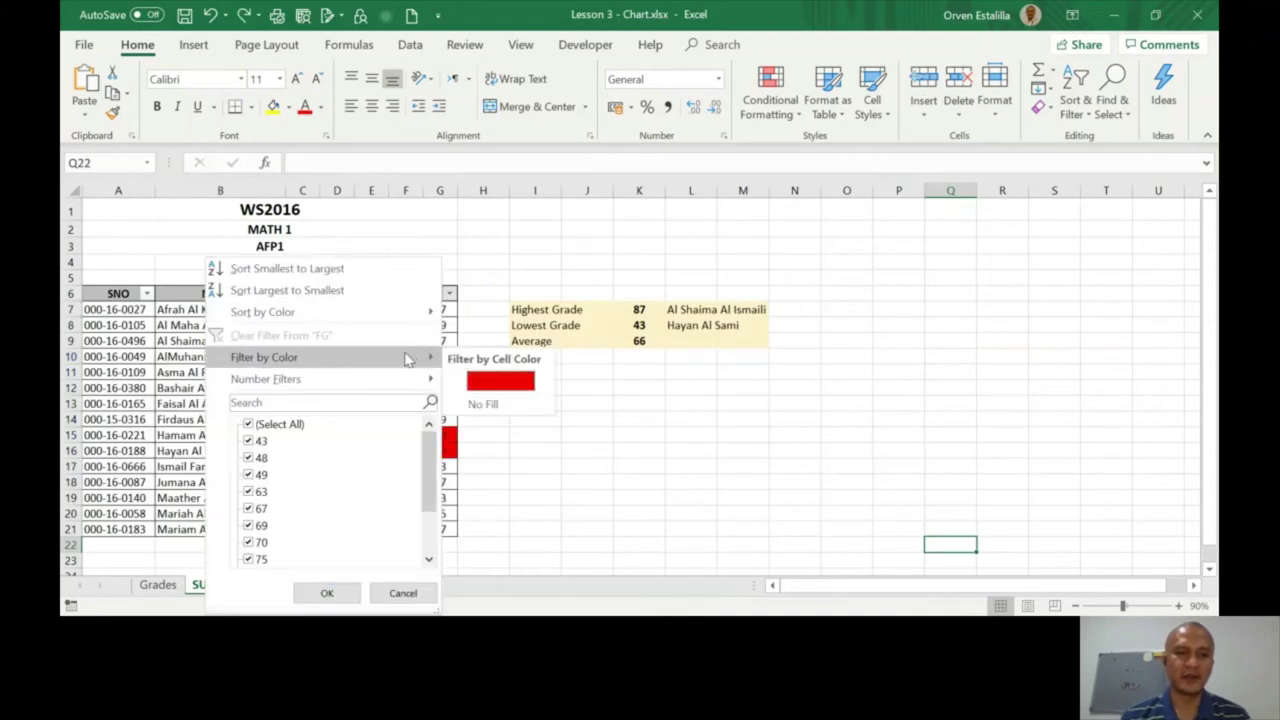
click(502, 383)
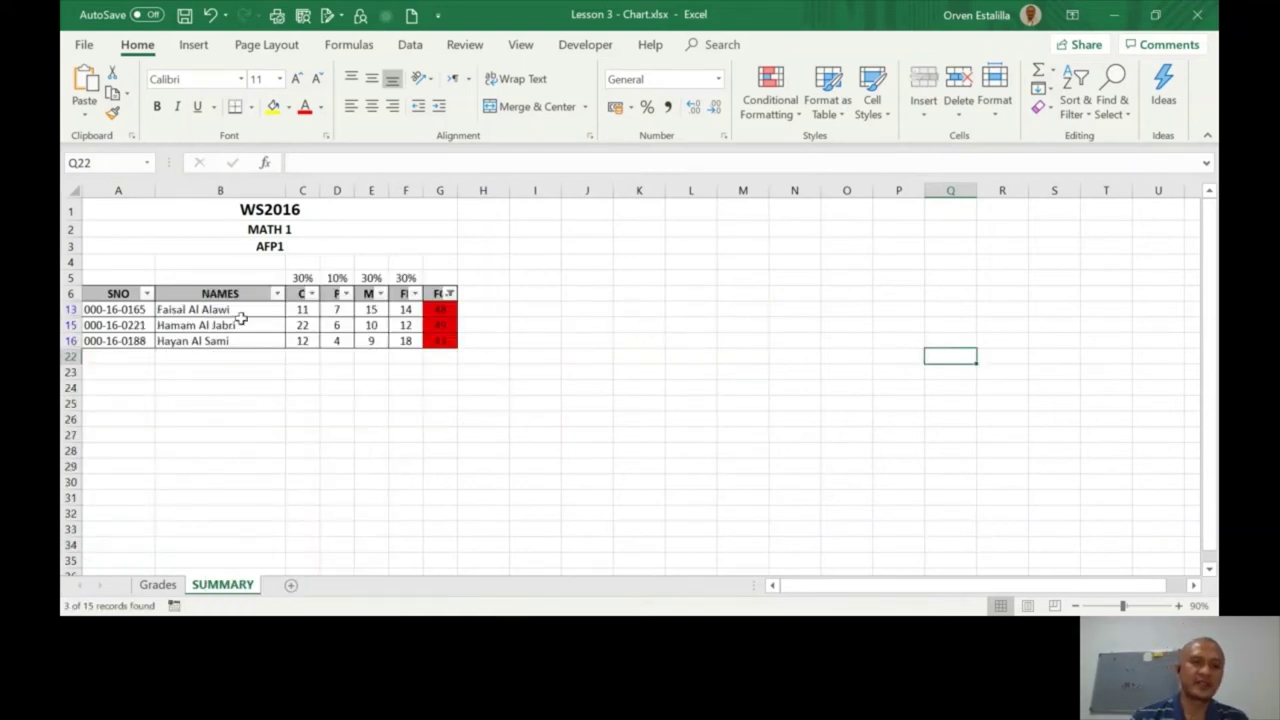
Step: Select the filtered names and scores B6:F16 and insert the recommended Clustered Bar chart
drag(214, 306, 405, 343)
drag(216, 294, 406, 342)
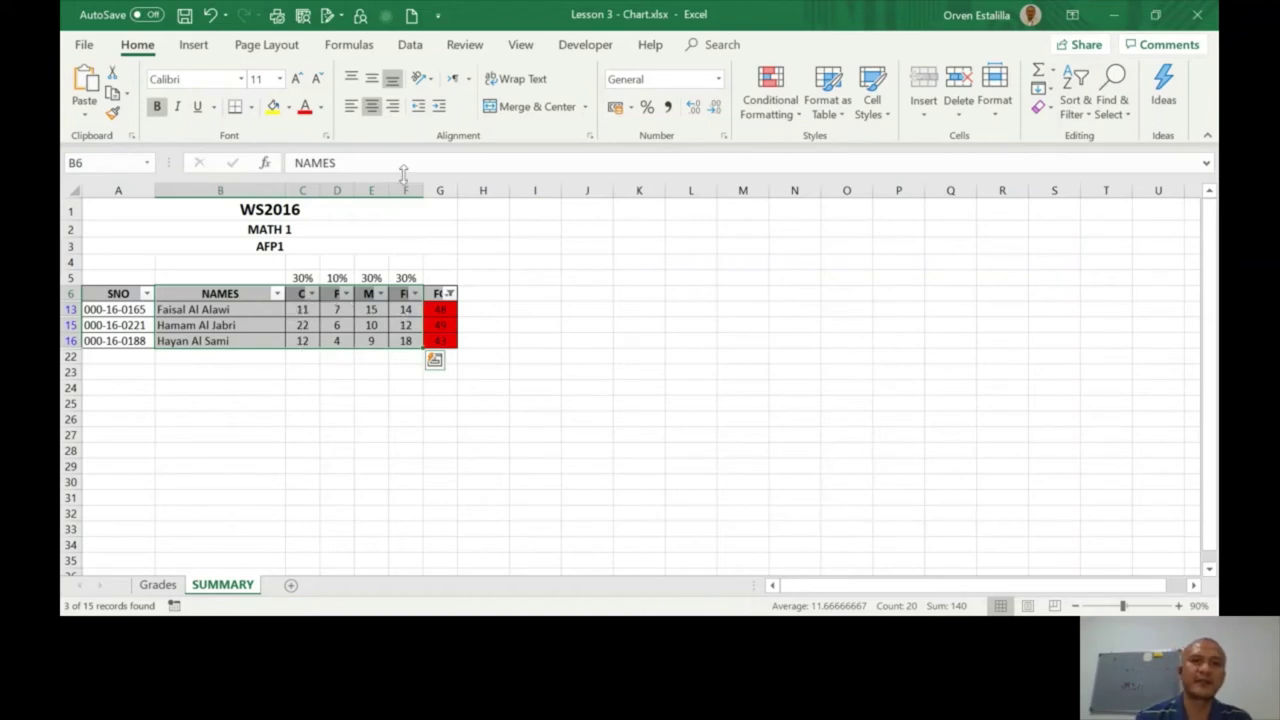
click(190, 45)
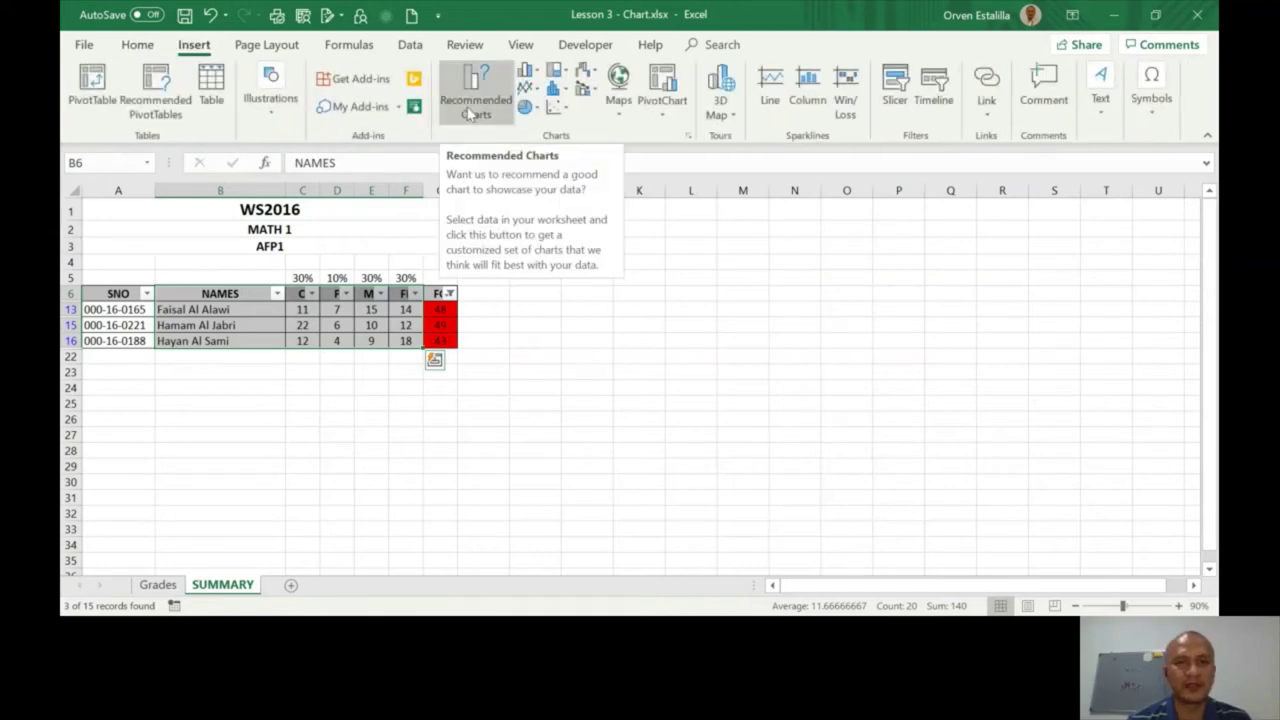
click(478, 115)
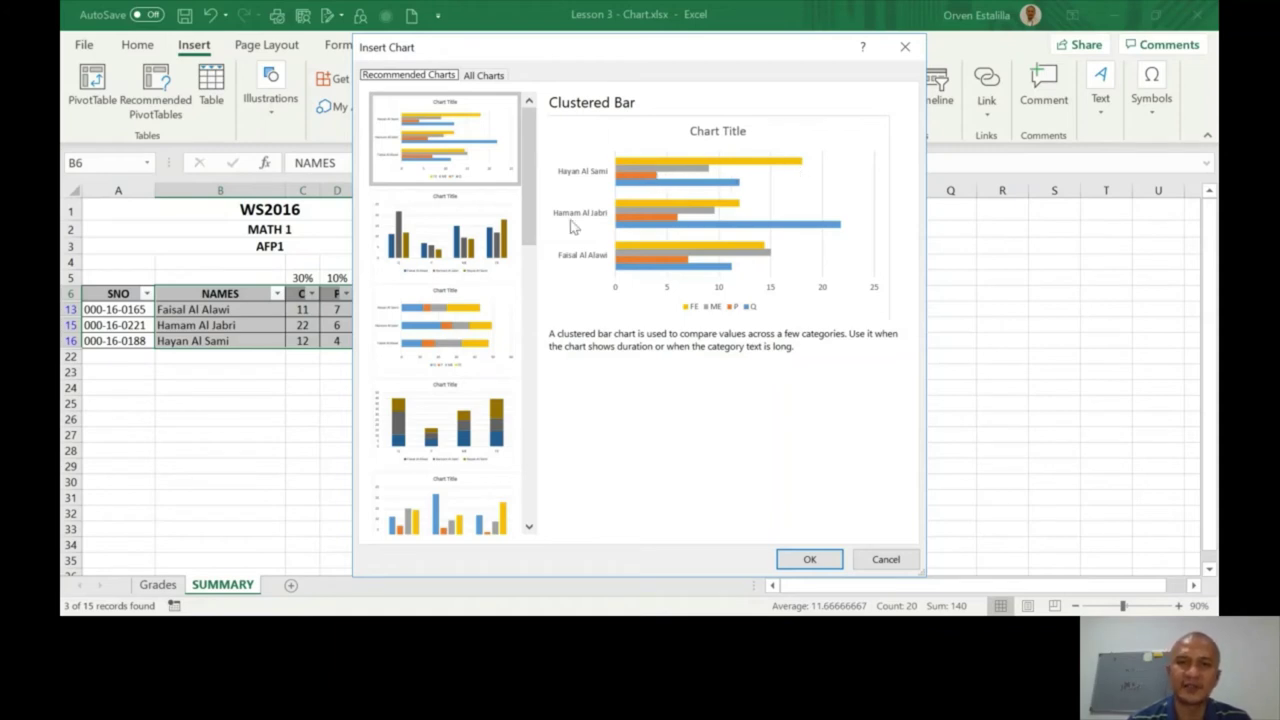
click(808, 562)
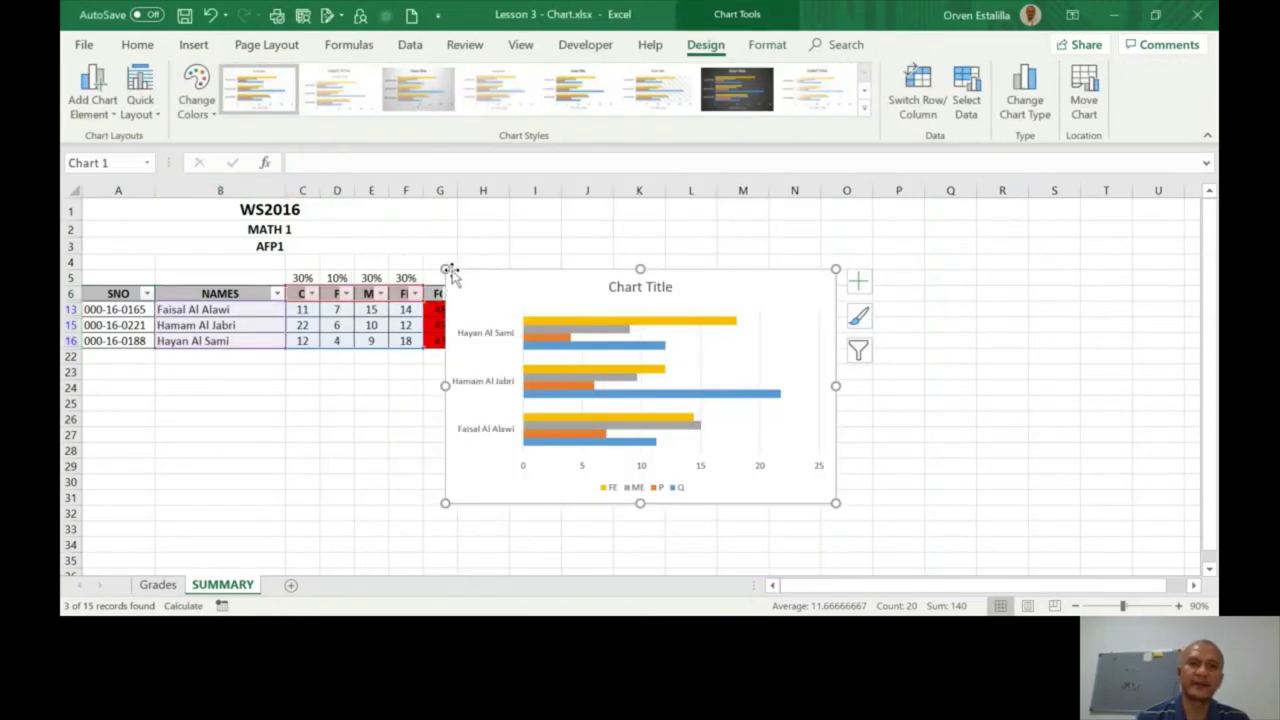
Step: Enlarge the bar chart and review Change Chart Type, keeping clustered bars
drag(447, 269, 384, 231)
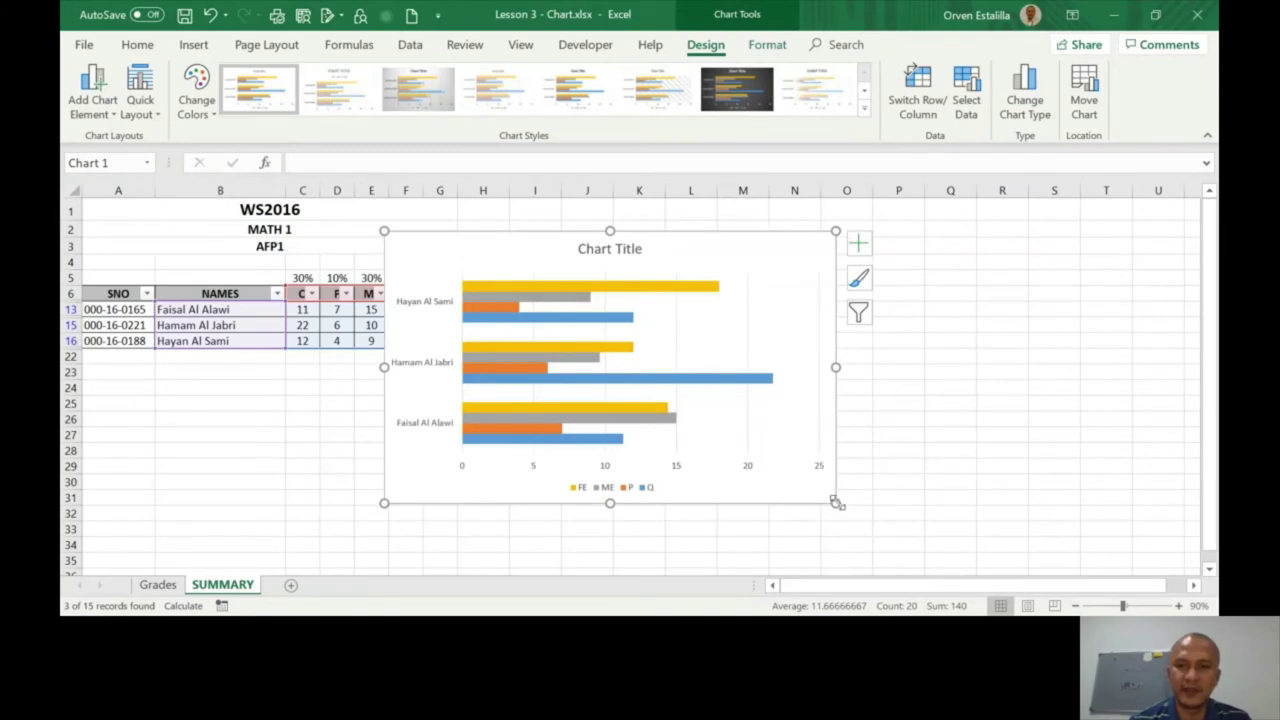
drag(837, 503, 877, 528)
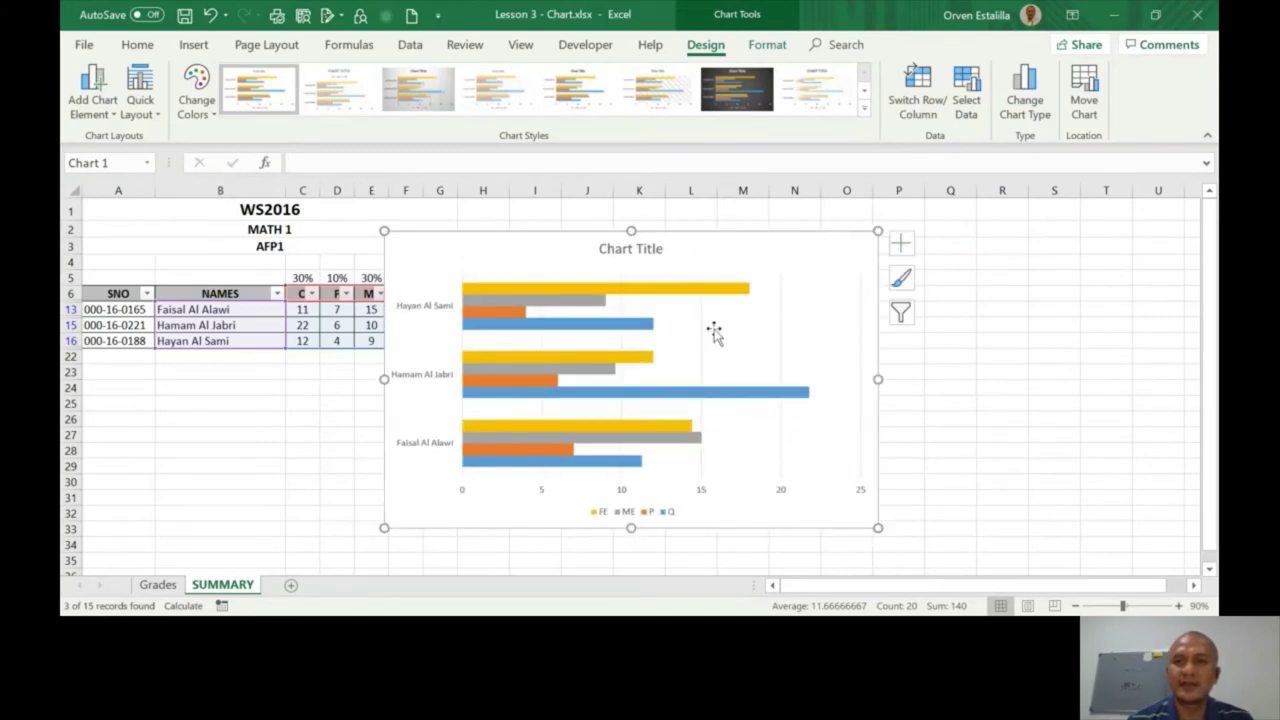
click(1027, 100)
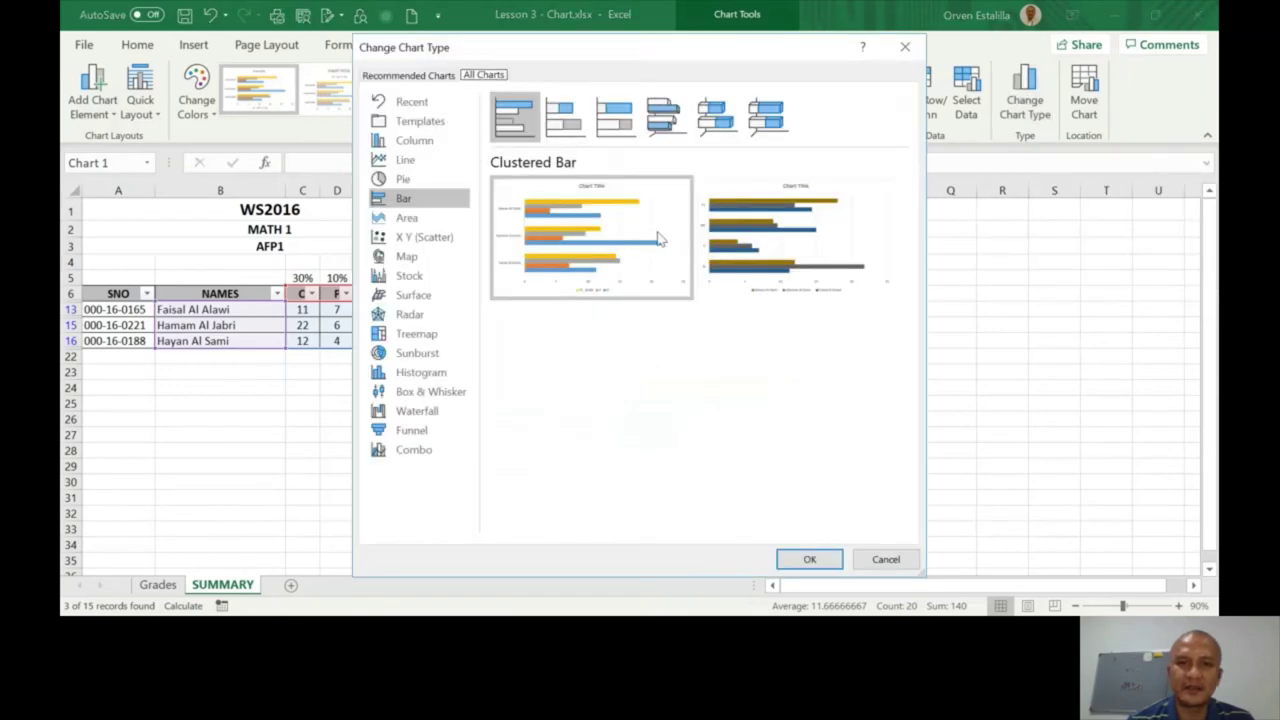
click(884, 563)
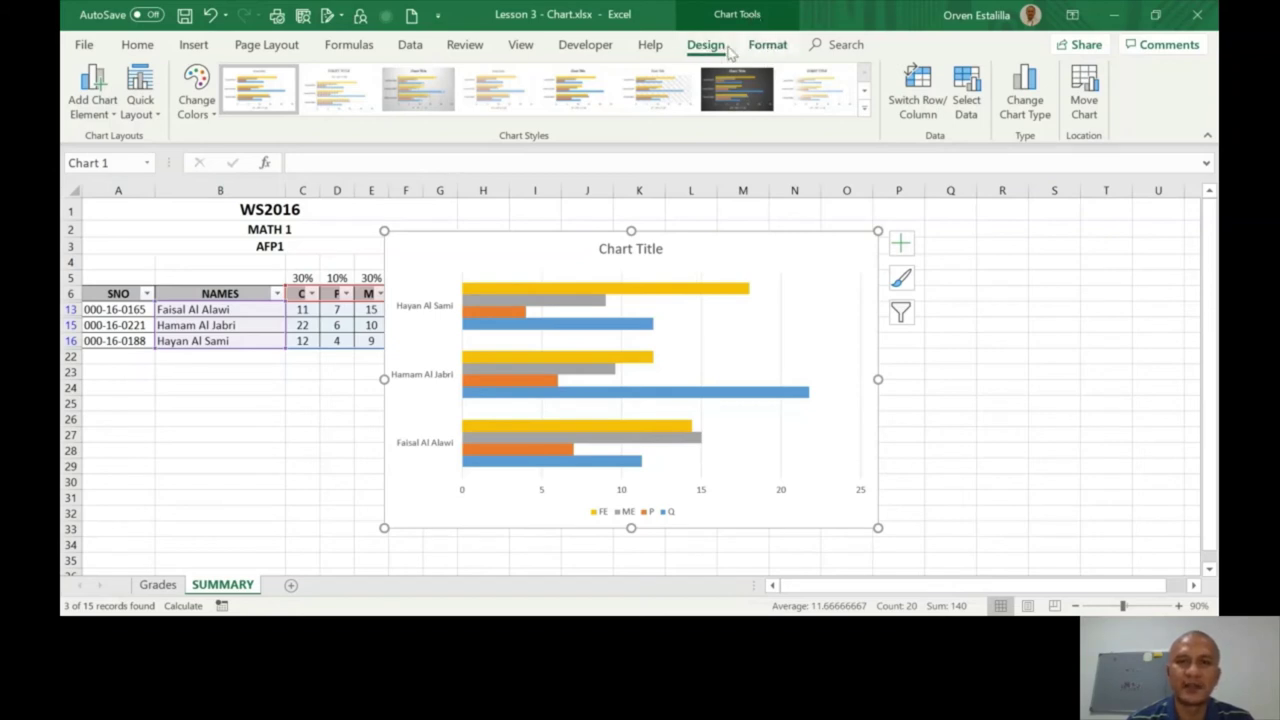
Step: Glance at the chart's Format commands, then delete the clustered bar chart
click(768, 45)
click(706, 45)
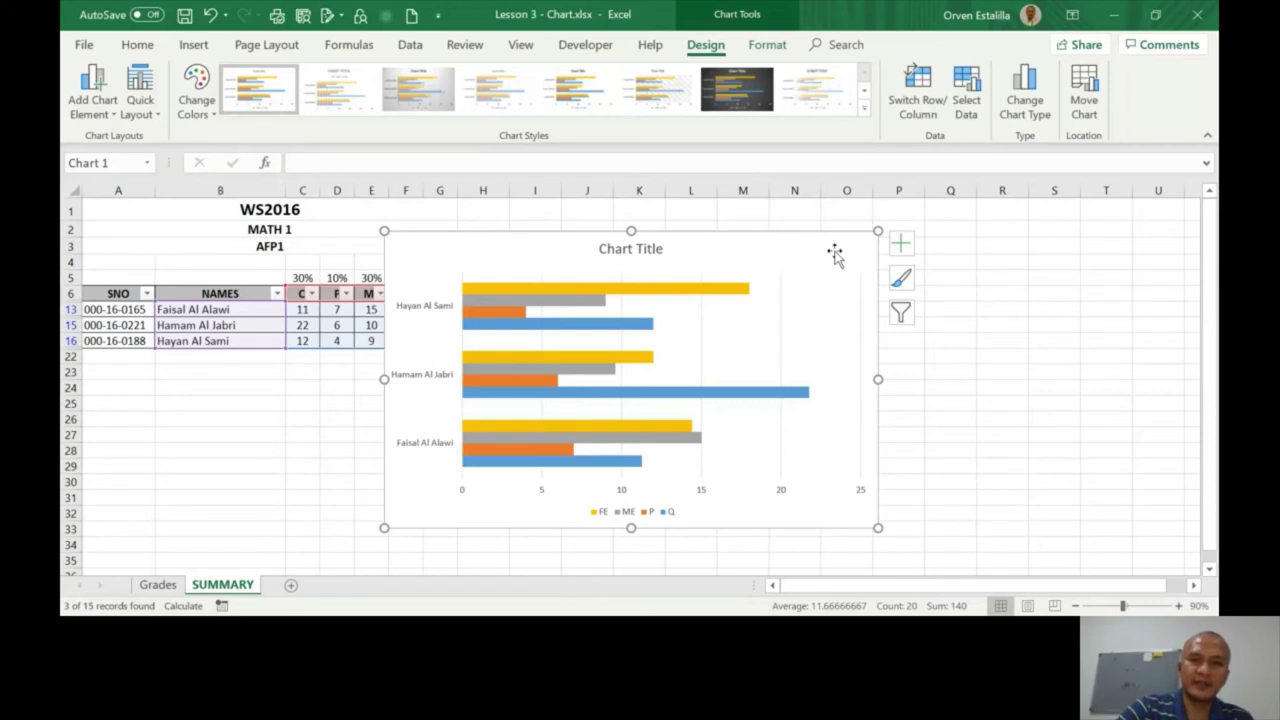
key(Delete)
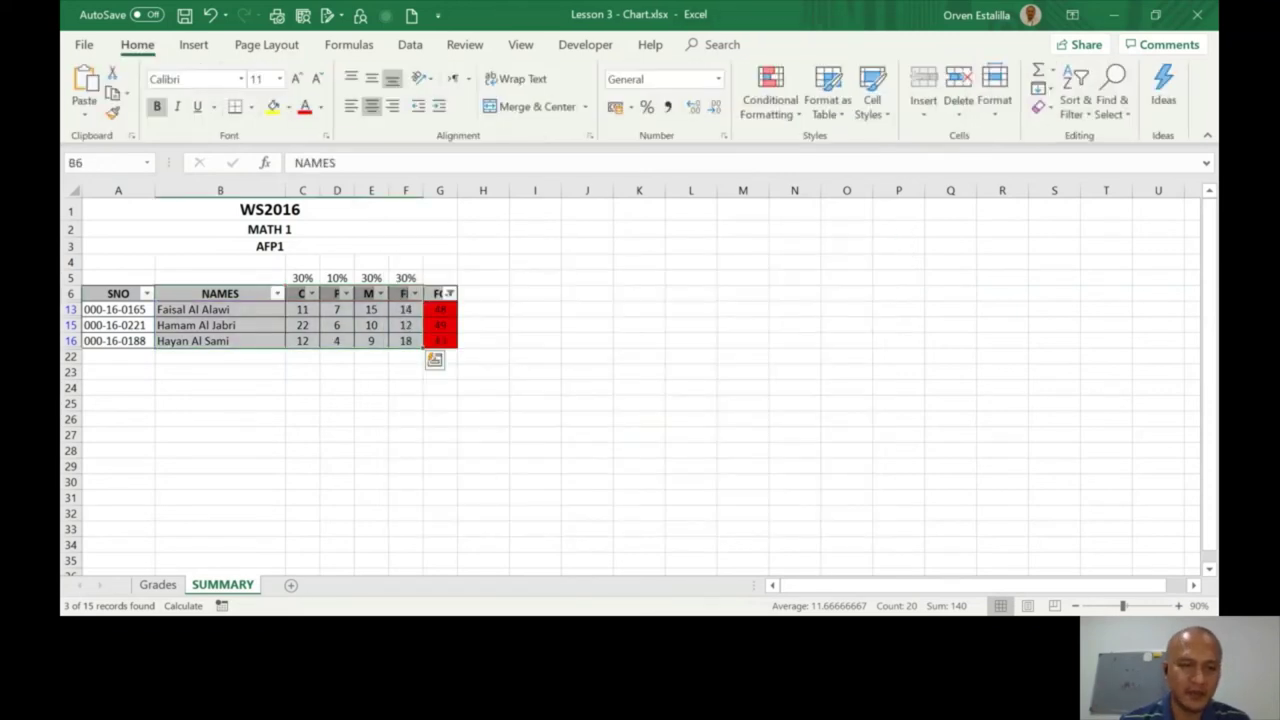
Step: Return to the Grades sheet and scroll to the final score rows and four tasks
click(162, 586)
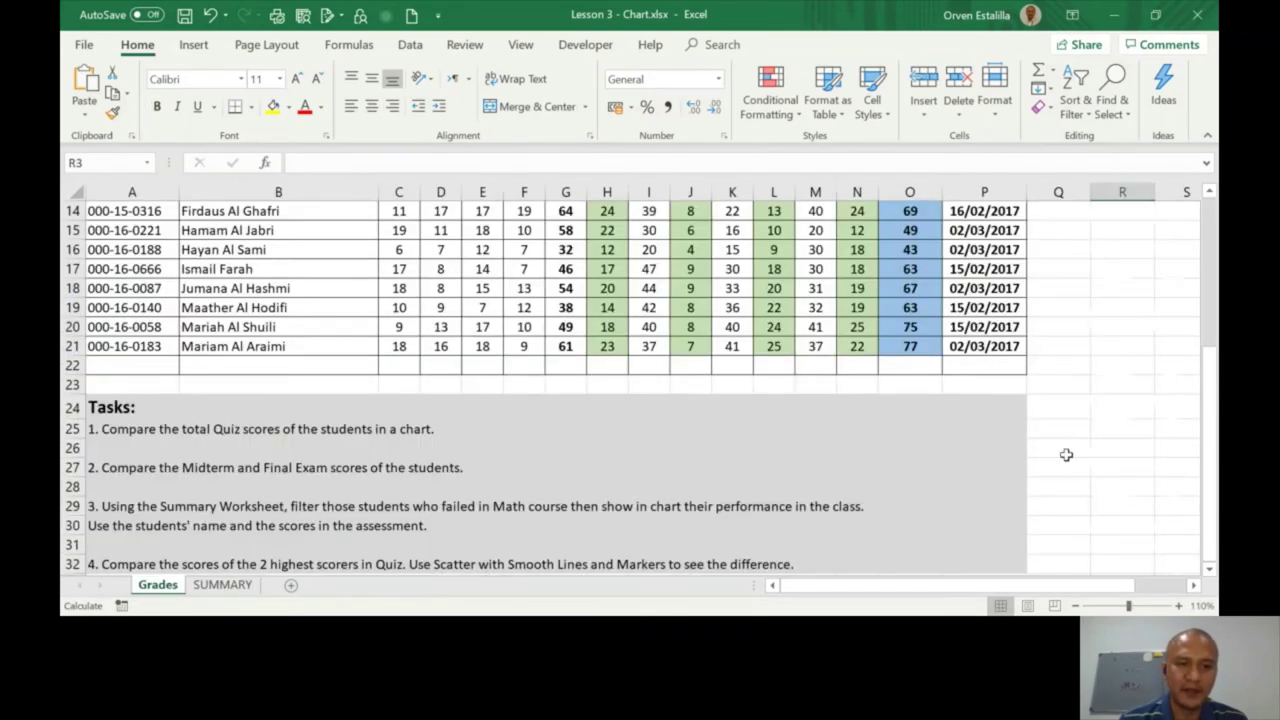
drag(1216, 398, 1216, 401)
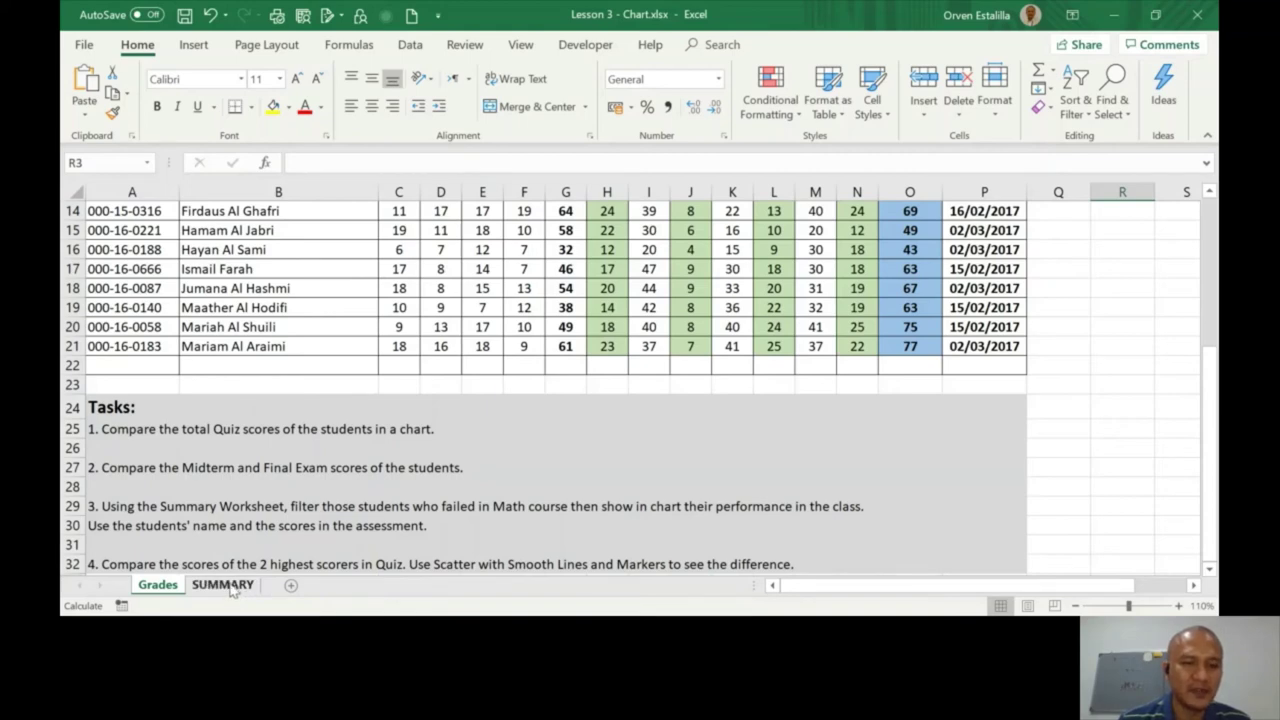
Step: On SUMMARY, clear the red FG filter by selecting all values so all 15 students show
click(224, 585)
click(450, 294)
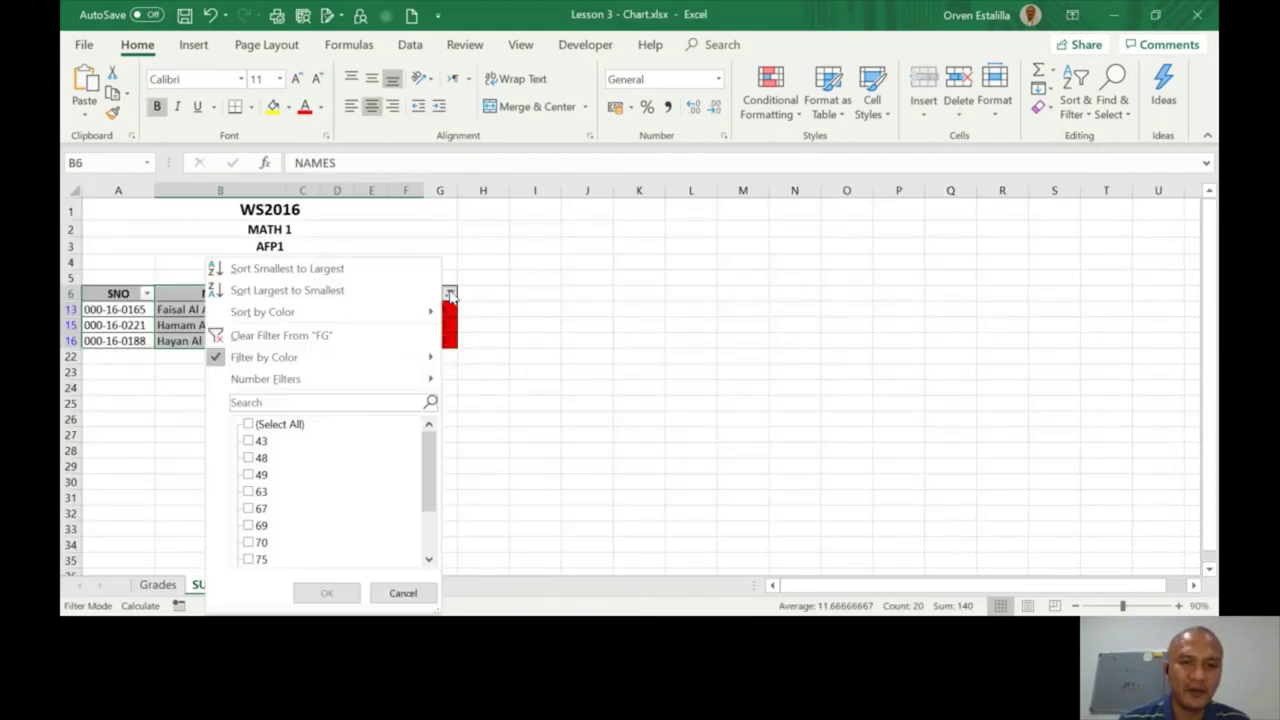
click(249, 425)
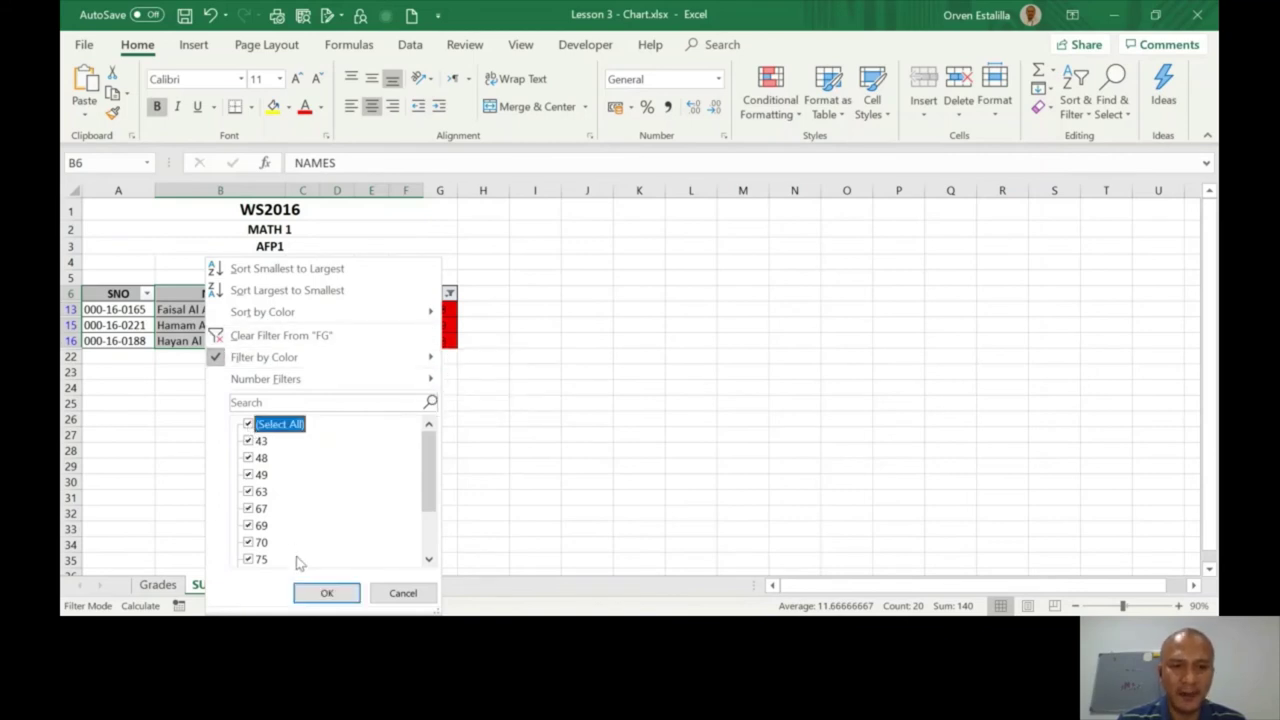
click(326, 594)
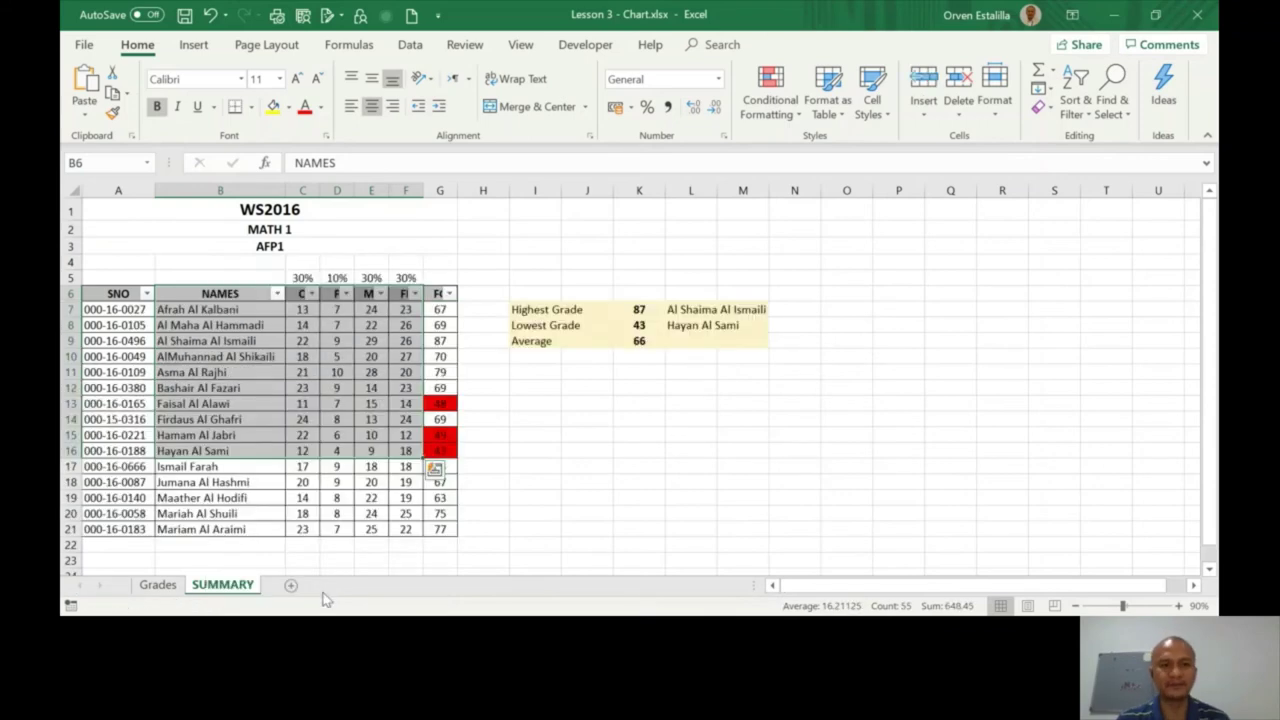
click(585, 430)
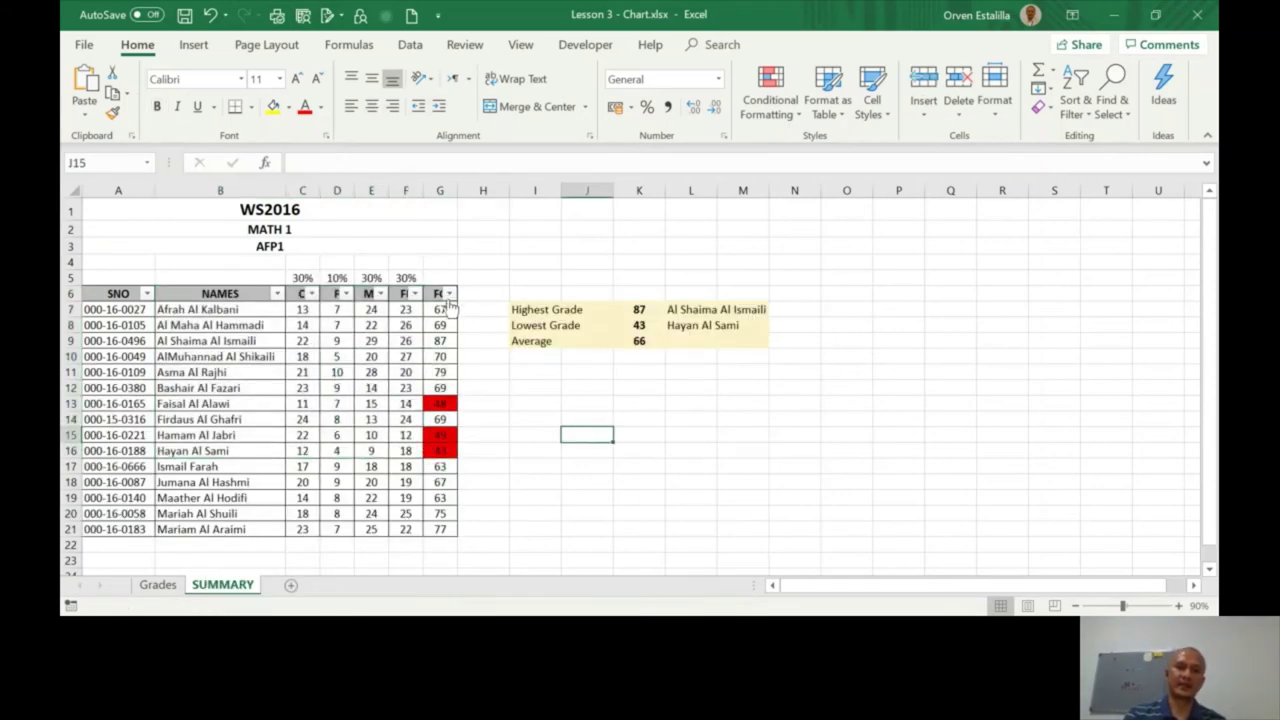
Step: Apply a Top 10 number filter to column C set to the top 2 items
click(313, 294)
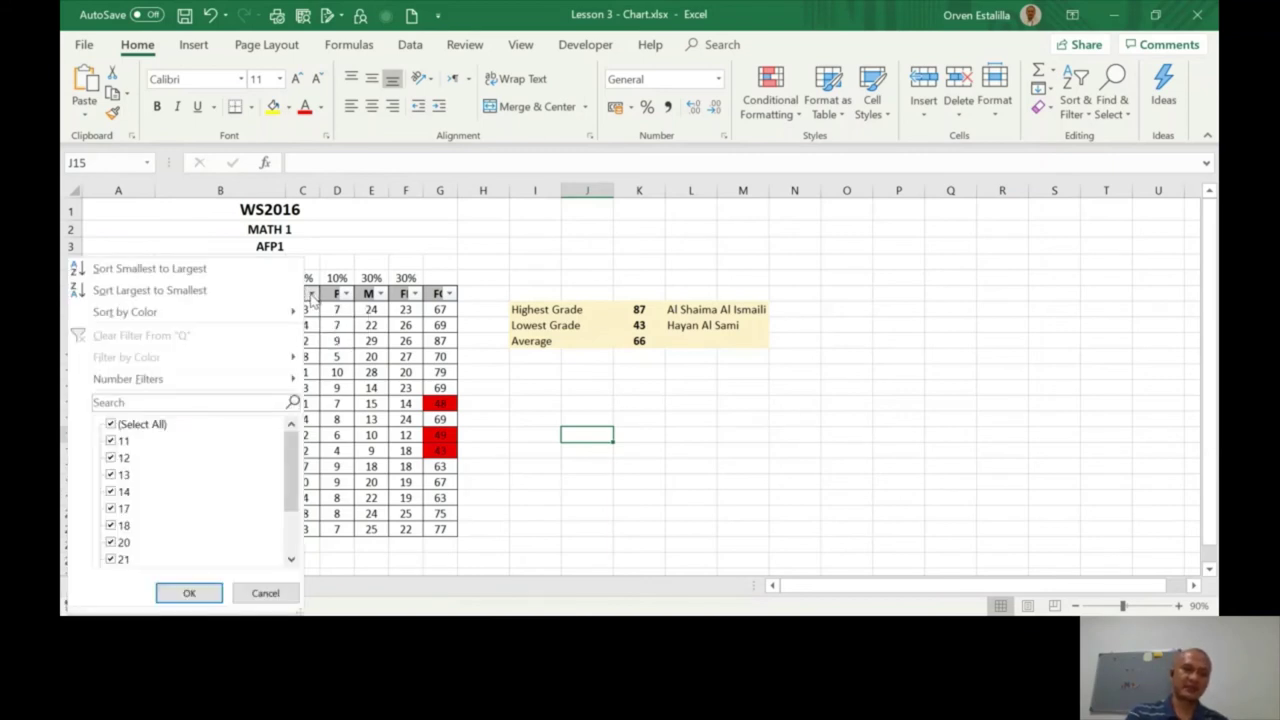
mouse_move(224, 381)
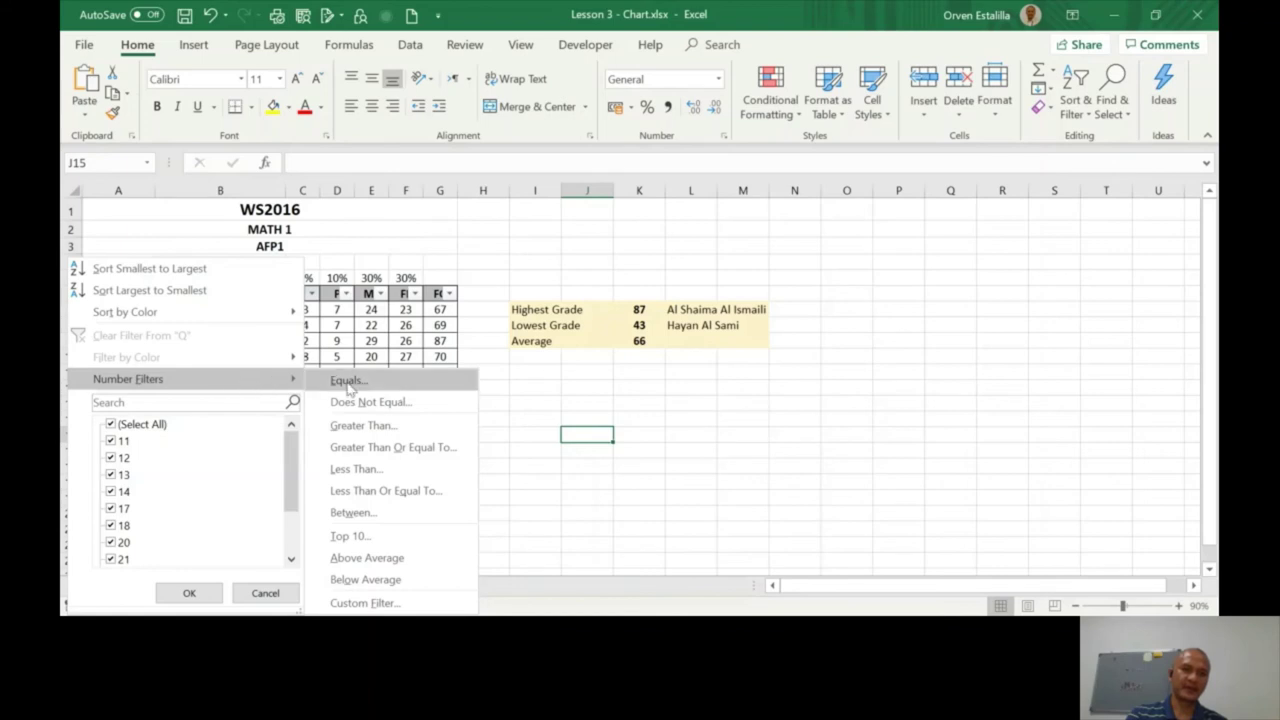
click(365, 540)
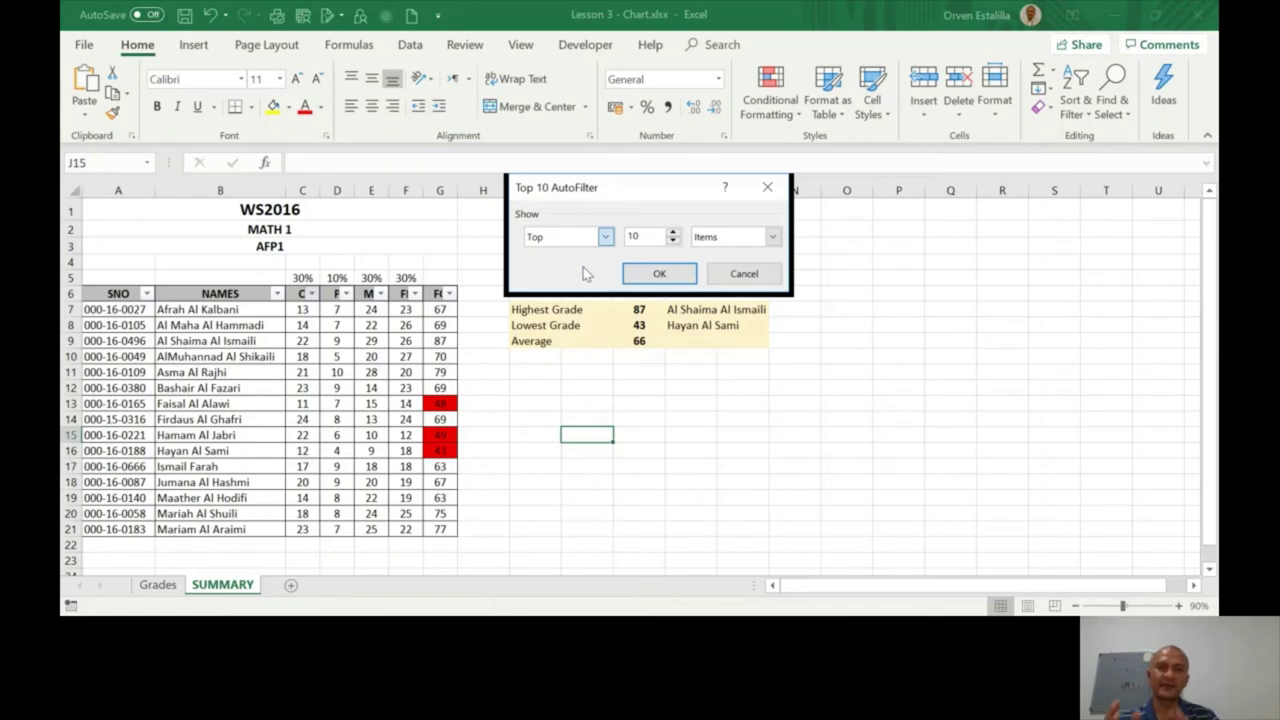
click(673, 196)
key(Tab)
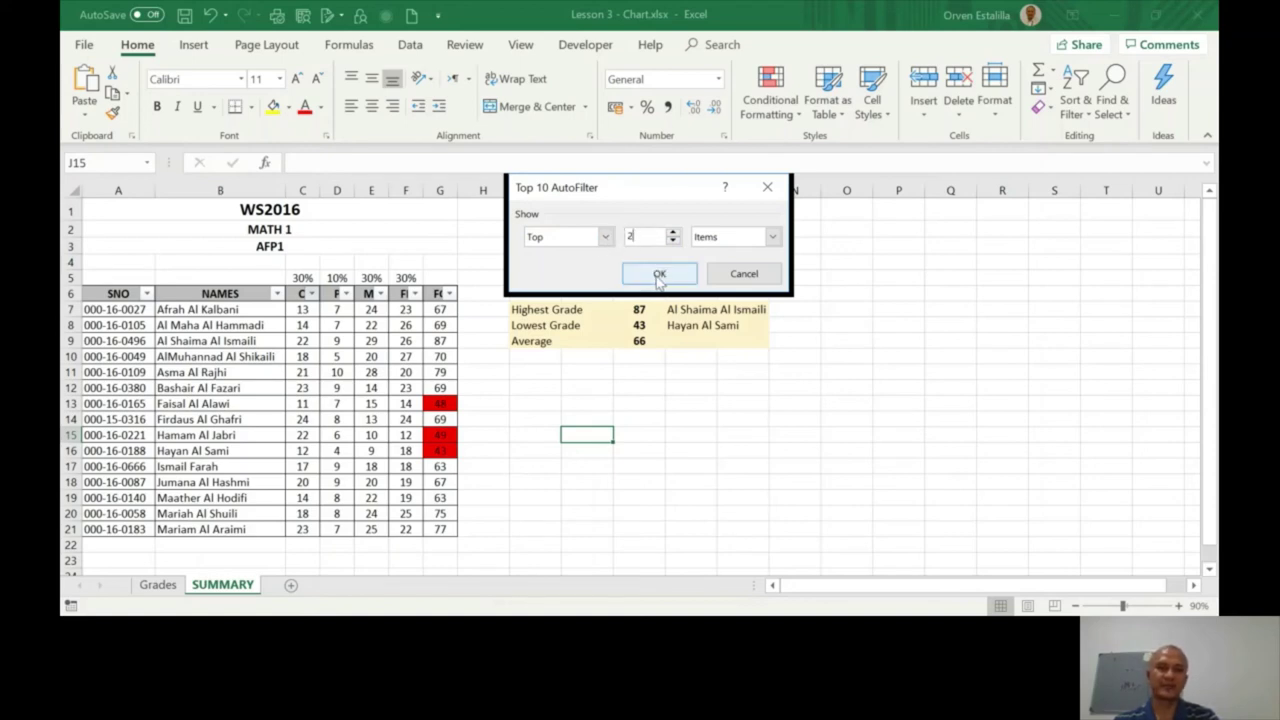
click(659, 276)
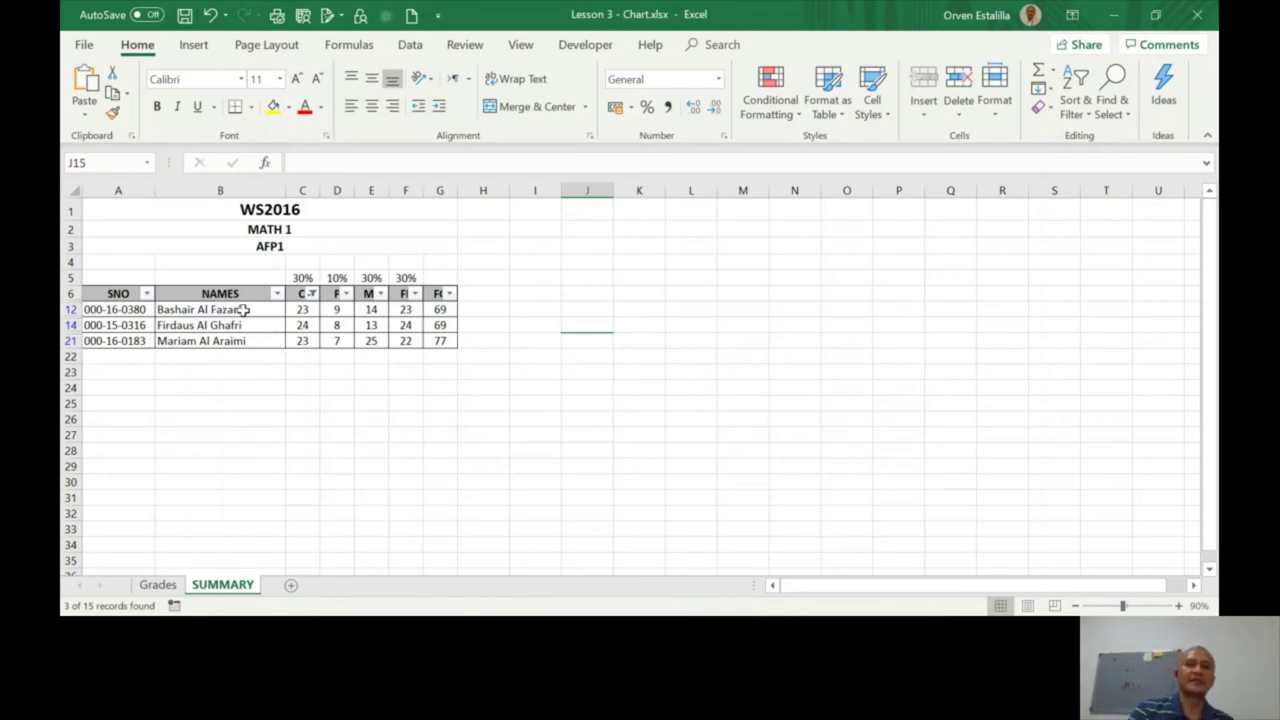
Step: Select B6:C21, the filtered names and column C scores, then go to the Insert ribbon
click(310, 311)
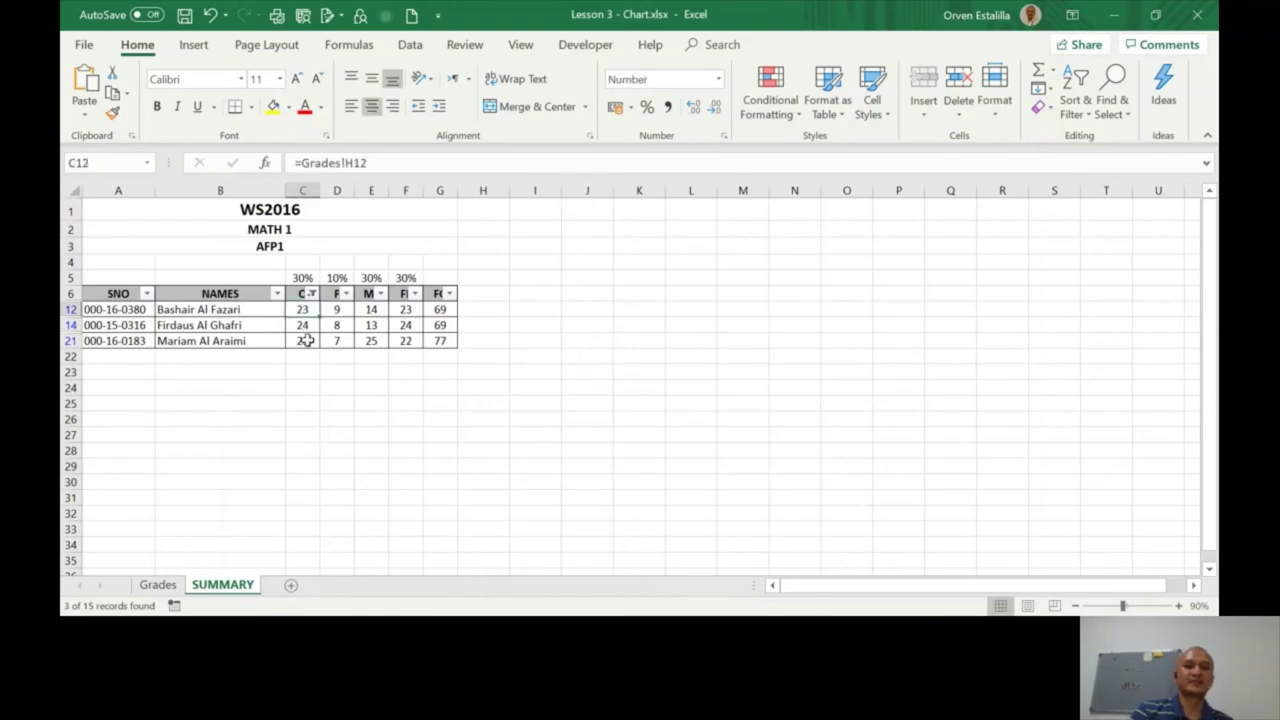
click(305, 340)
click(249, 294)
drag(249, 294, 302, 342)
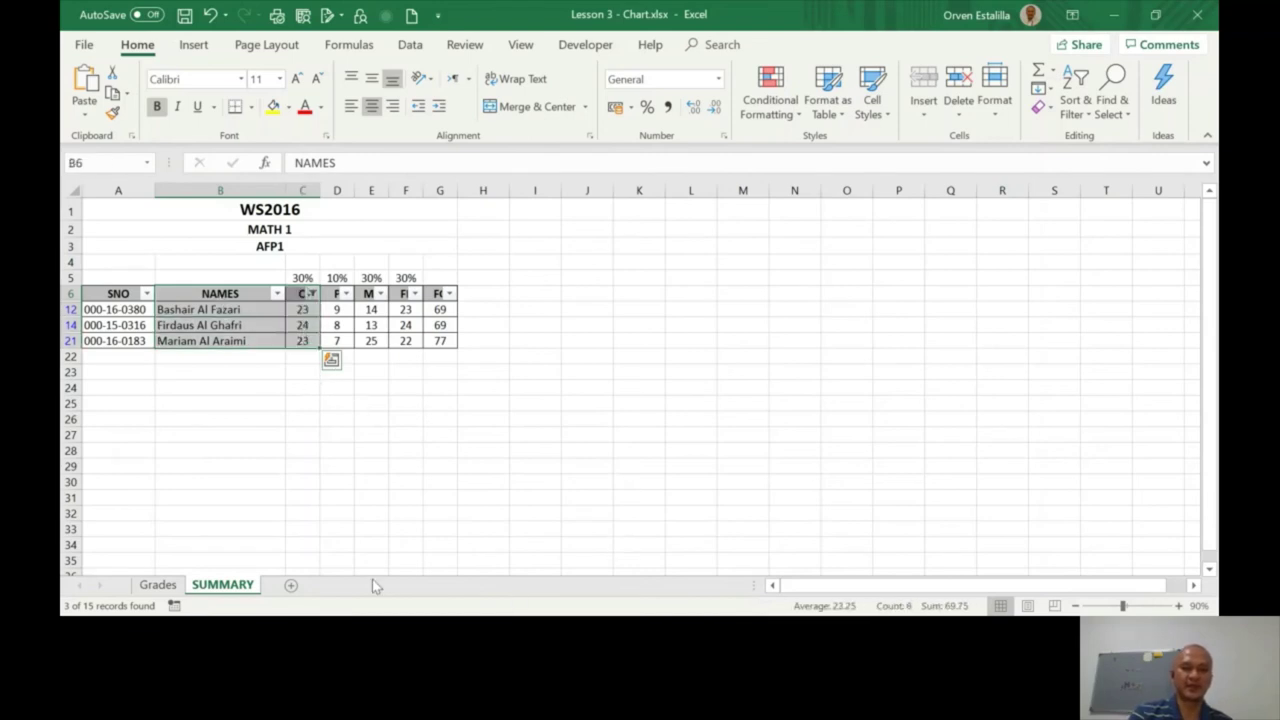
click(193, 45)
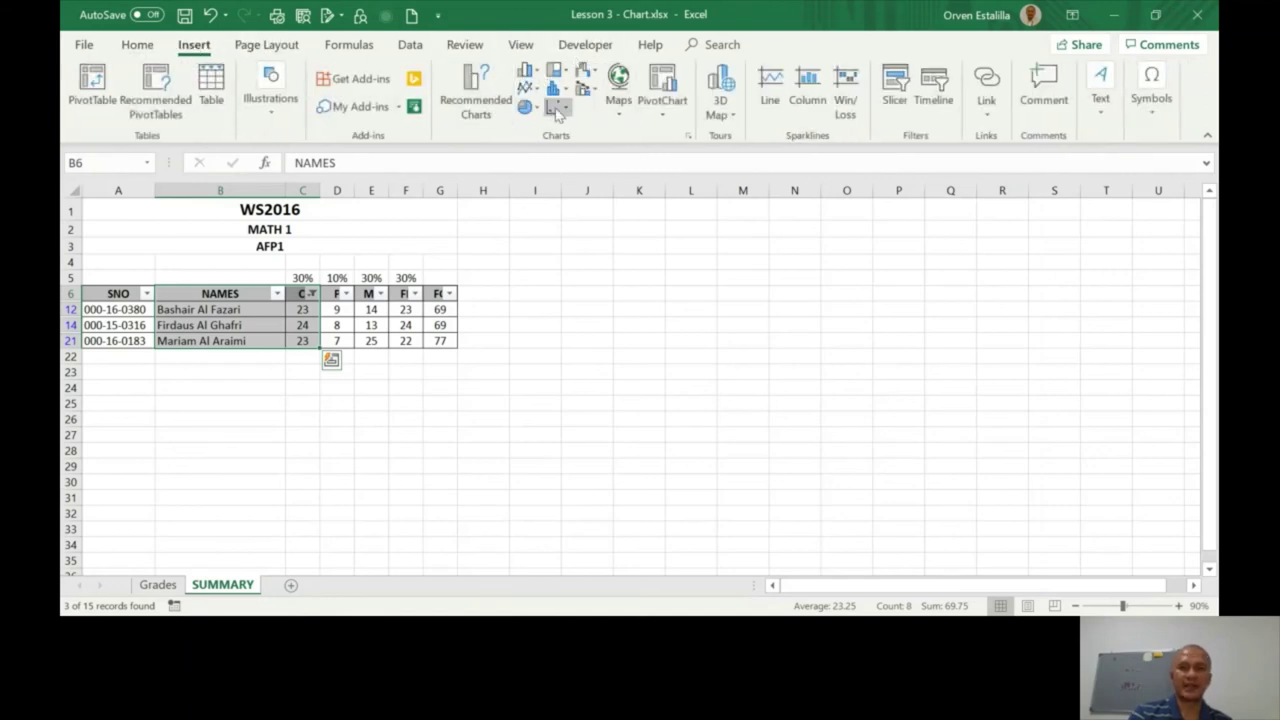
Step: Check recommended charts, then bring up the Scatter (X, Y) or Bubble chart gallery
click(483, 118)
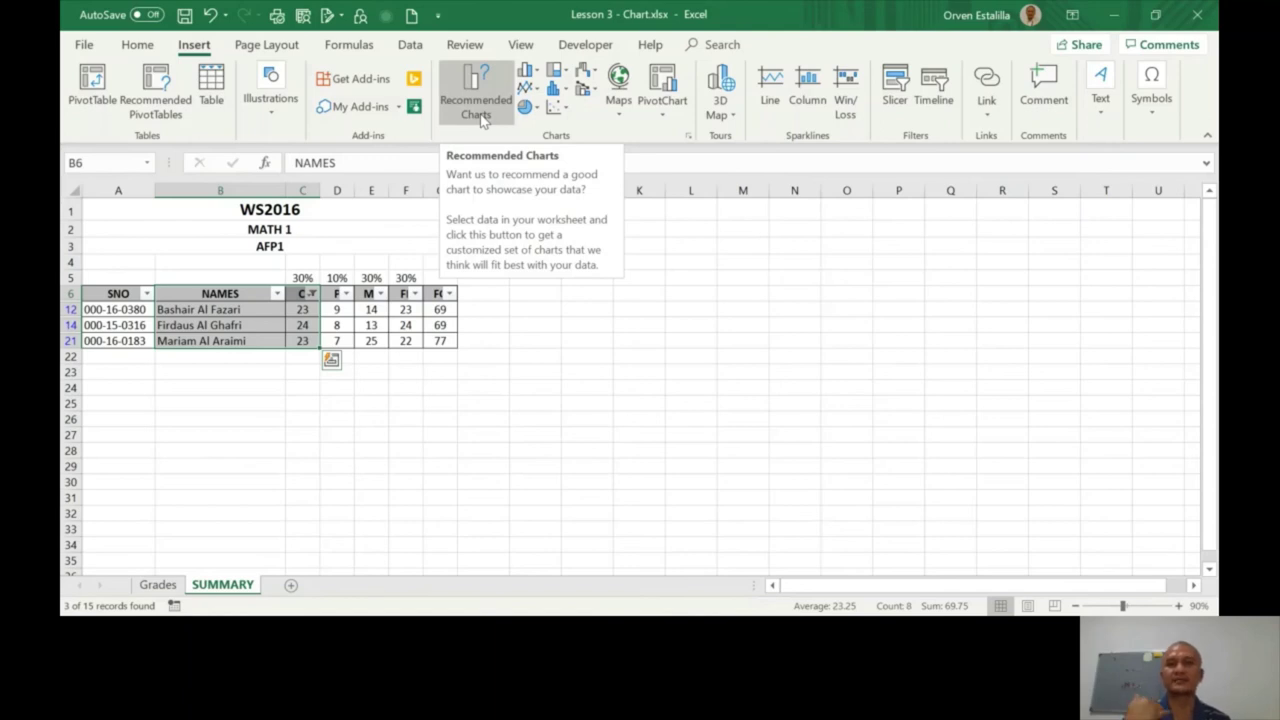
click(566, 108)
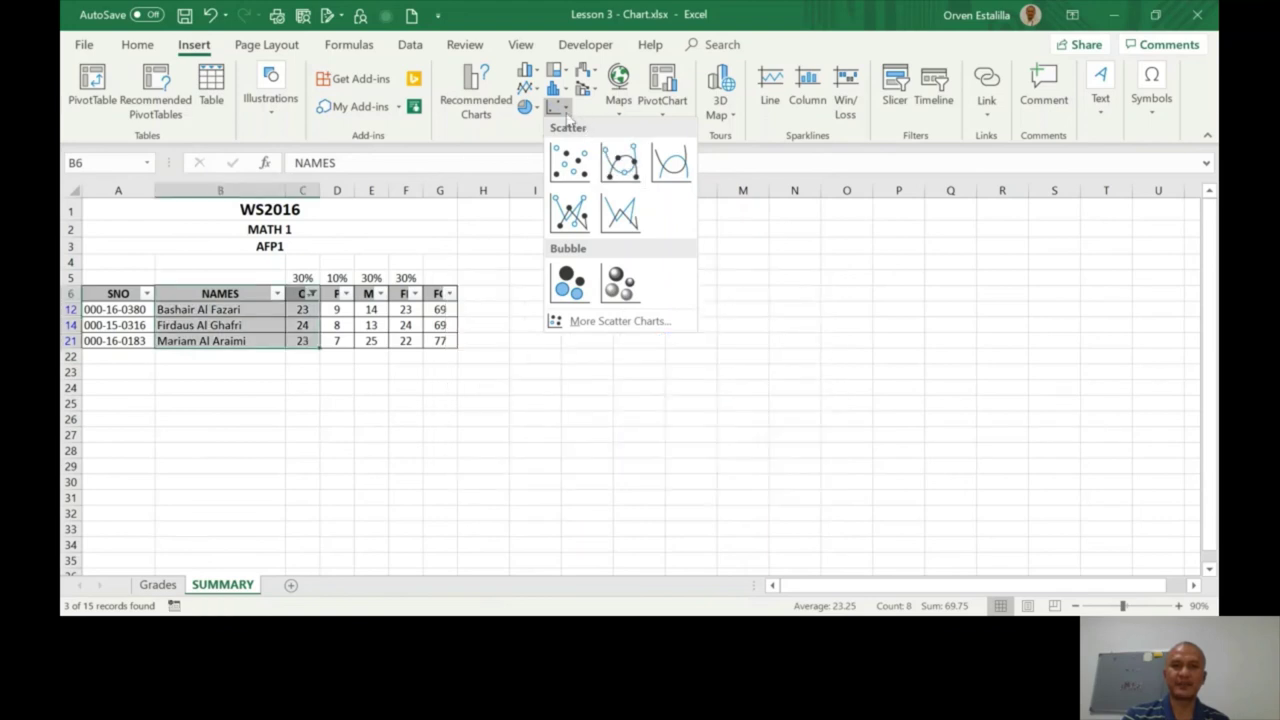
Step: Insert a Scatter with Smooth Lines and Markers chart of the three top scorers' C scores
click(620, 165)
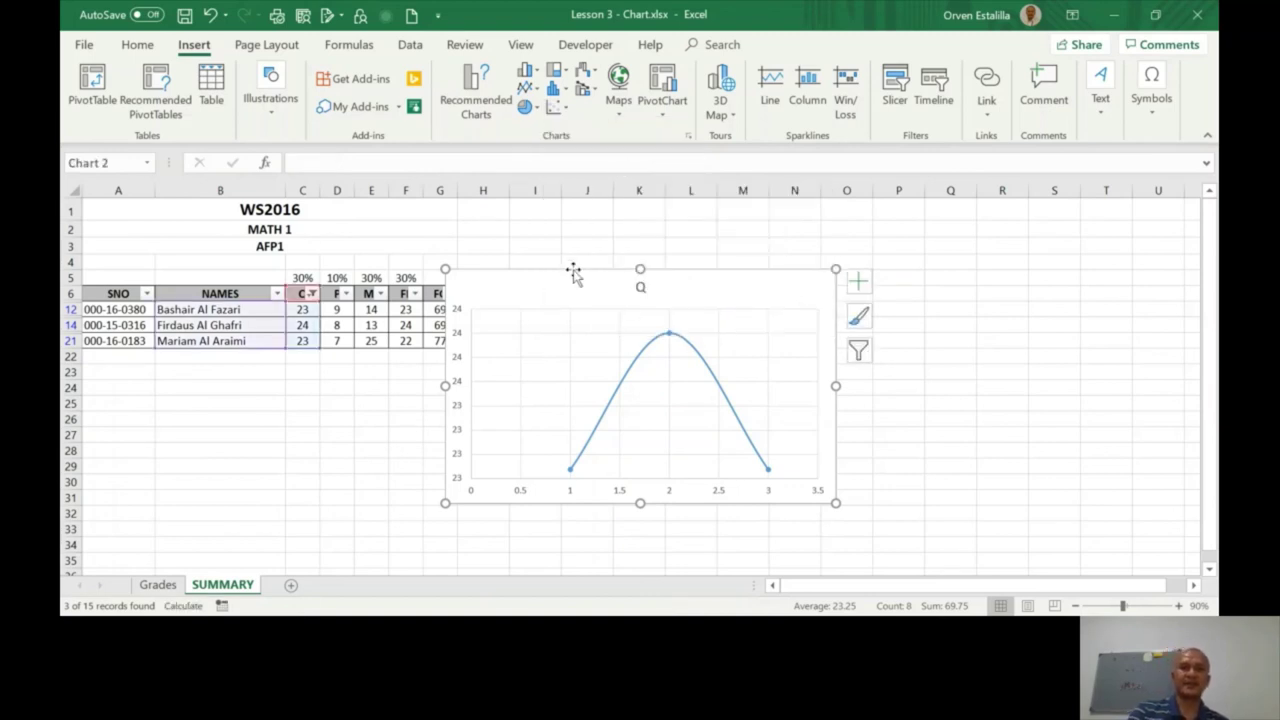